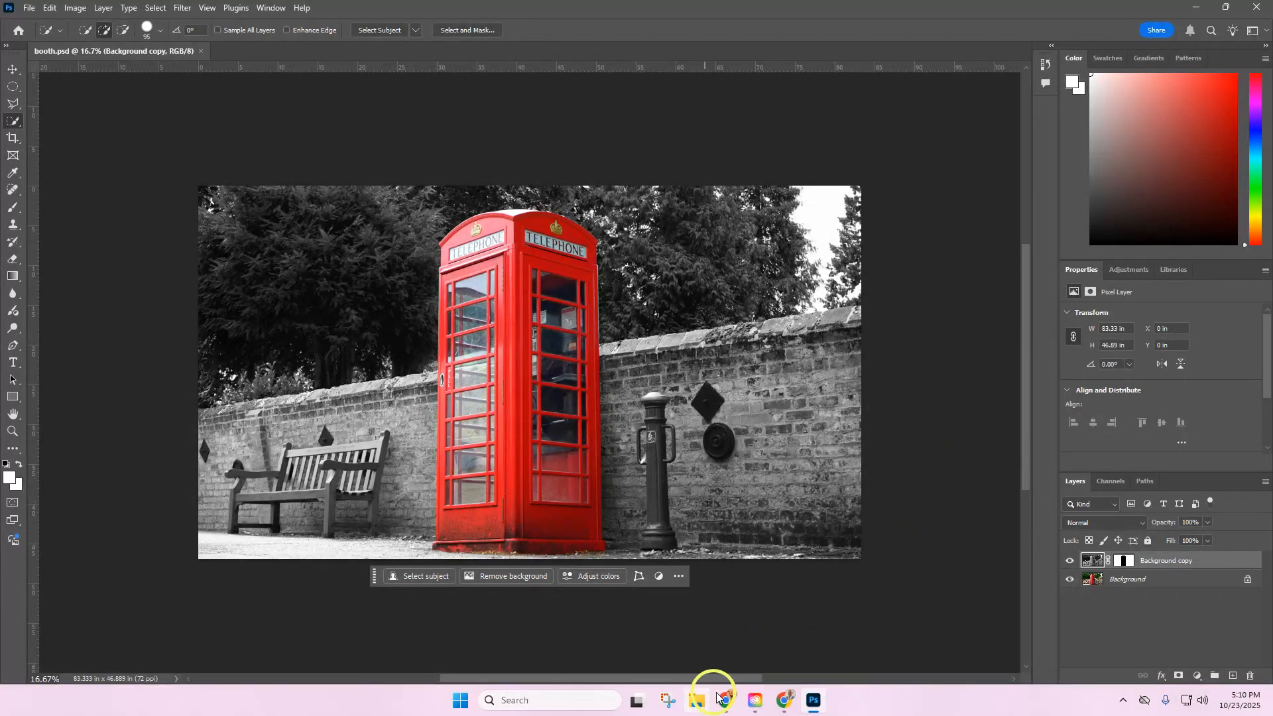
- Switch to Chrome and highlight the description of the Tutorial assignment on the slide
{"action": "left_click", "coordinate": [783, 700]}
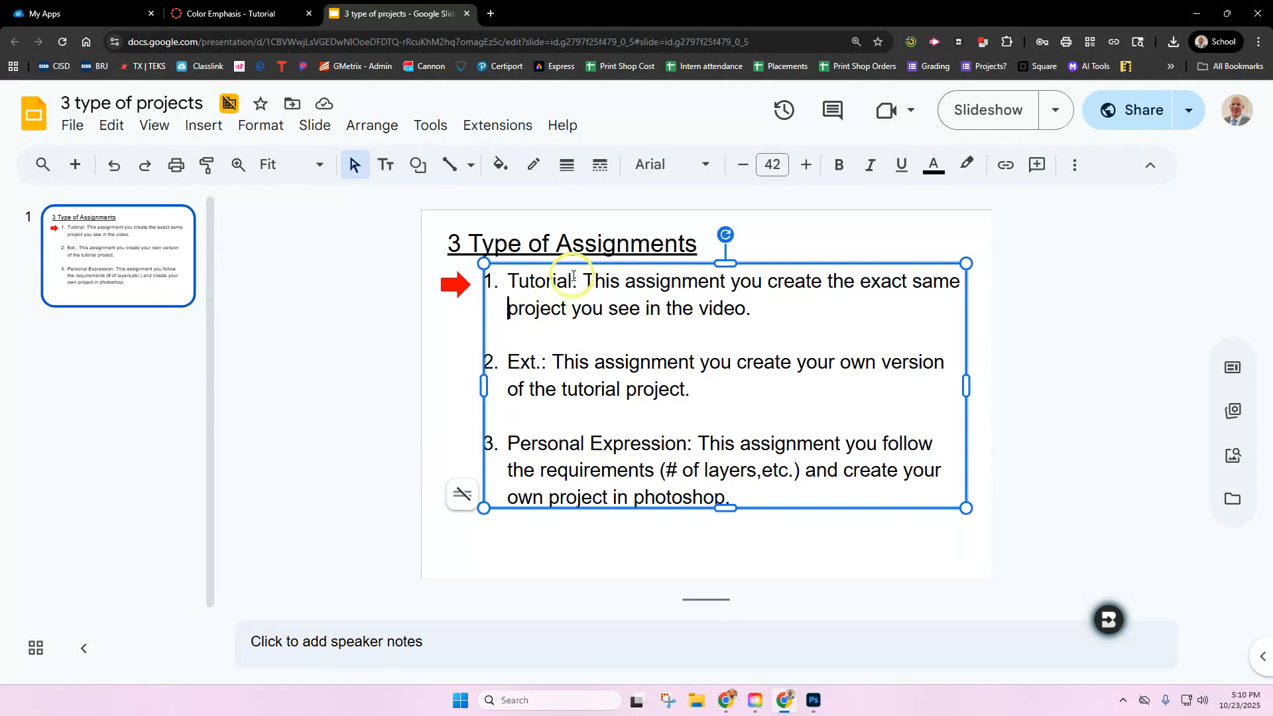
{"action": "left_click_drag", "start_coordinate": [592, 272], "coordinate": [758, 320]}
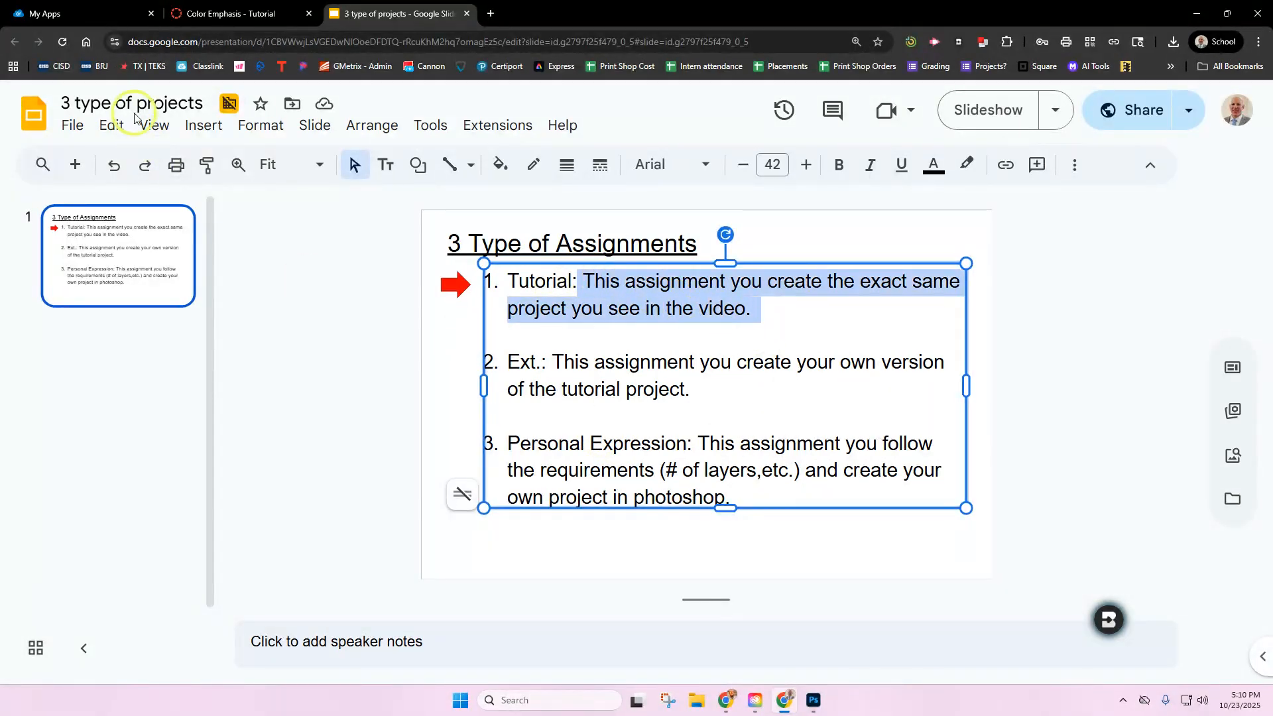
- Open the photo linked in the Color Emphasis - Tutorial assignment and download antique-bench-booth-130850.jpg
{"action": "left_click", "coordinate": [249, 13]}
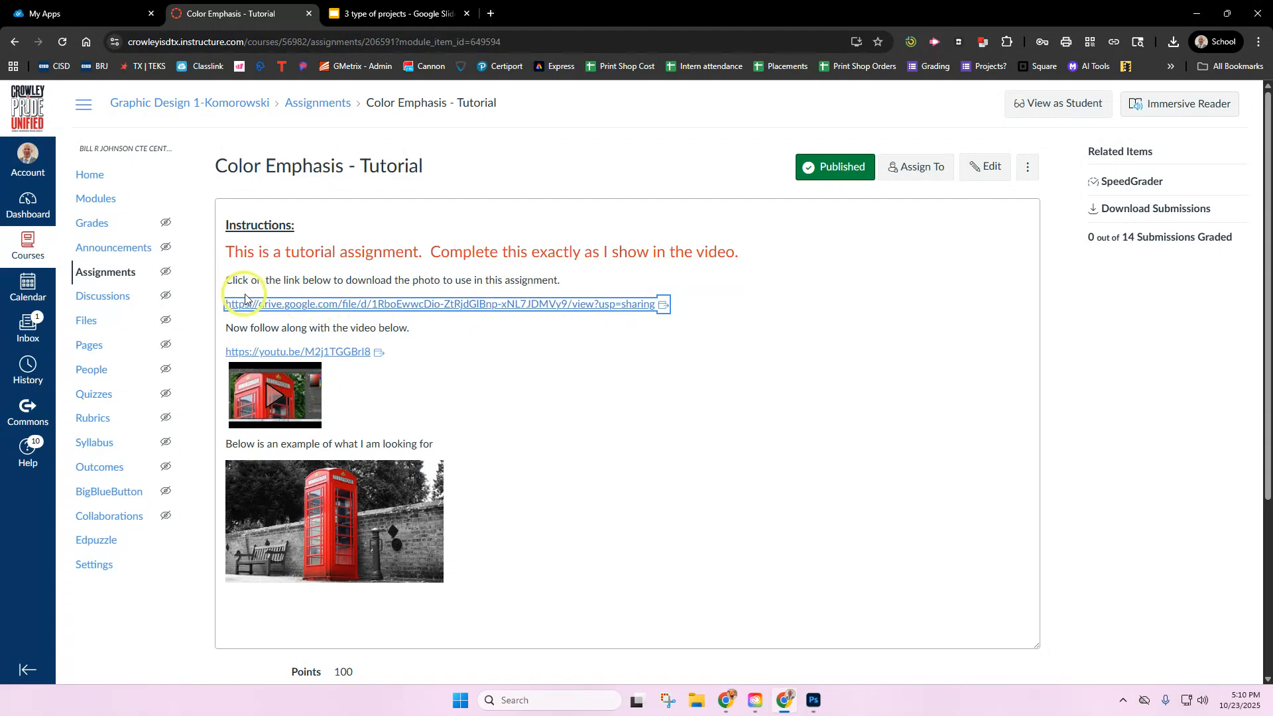
{"action": "left_click", "coordinate": [387, 305]}
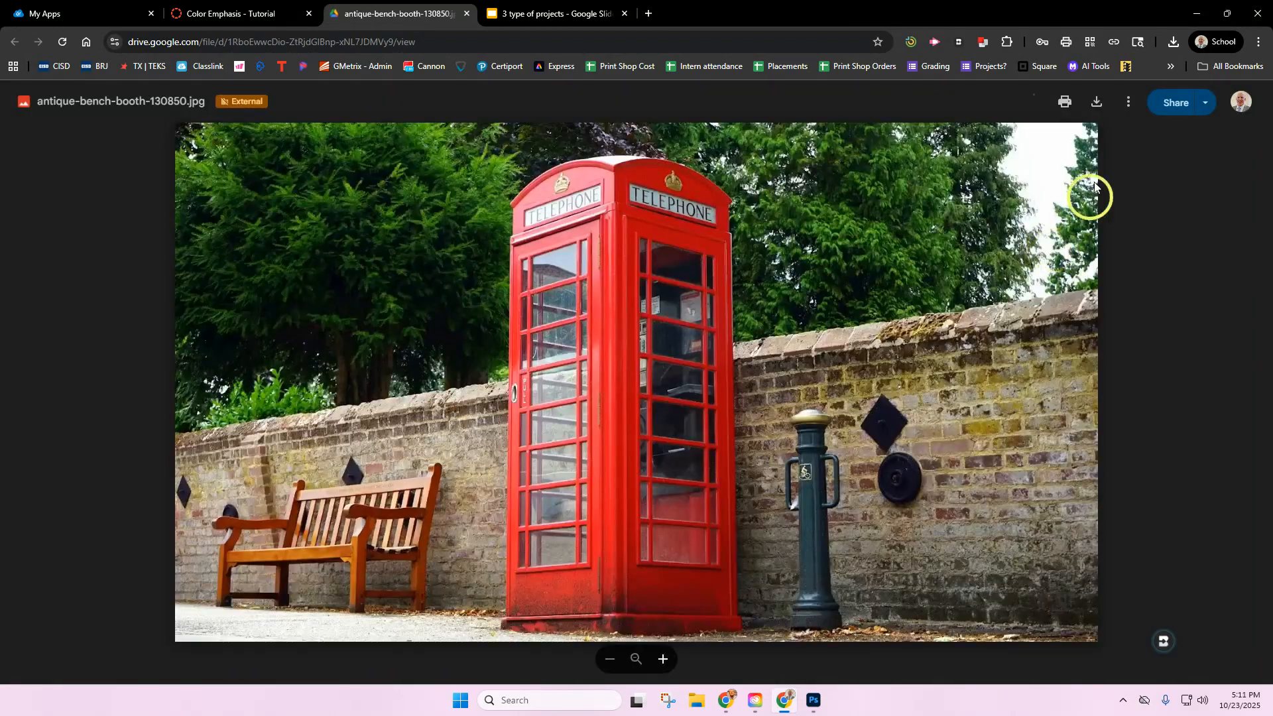
{"action": "left_click", "coordinate": [1097, 106]}
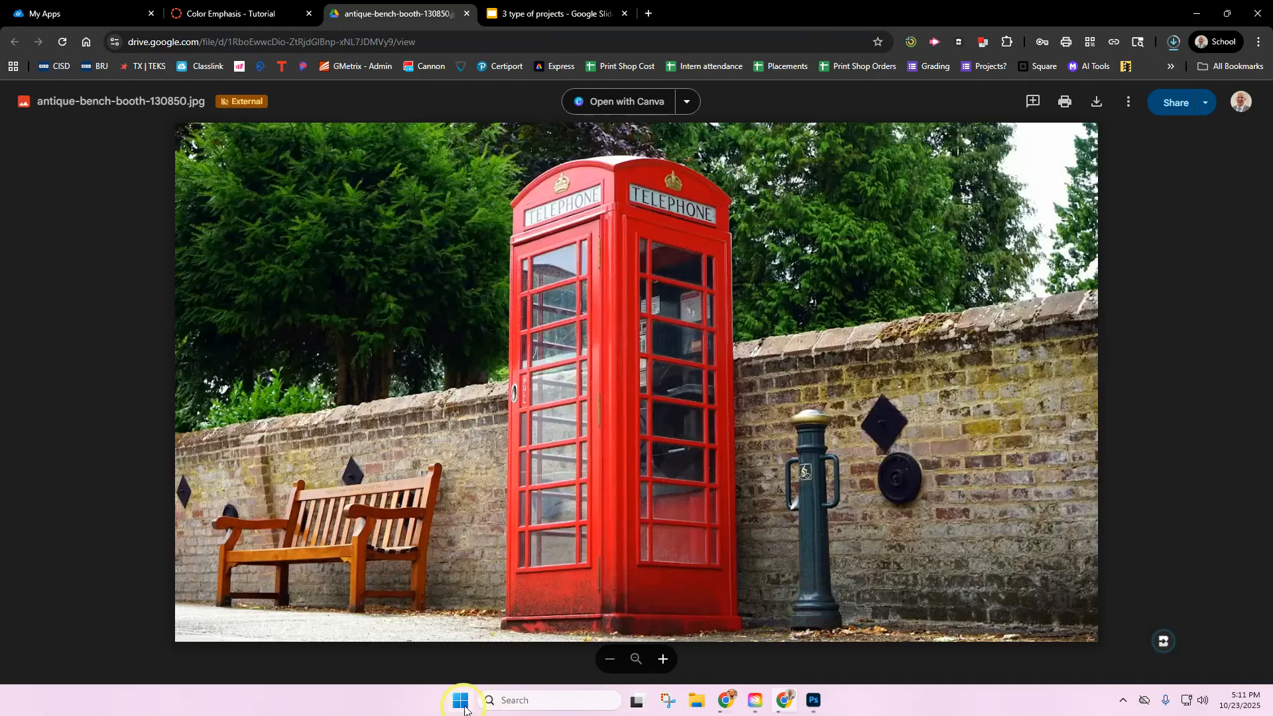
- Launch Adobe Photoshop 2025 from the list of all installed apps
{"action": "left_click", "coordinate": [462, 702]}
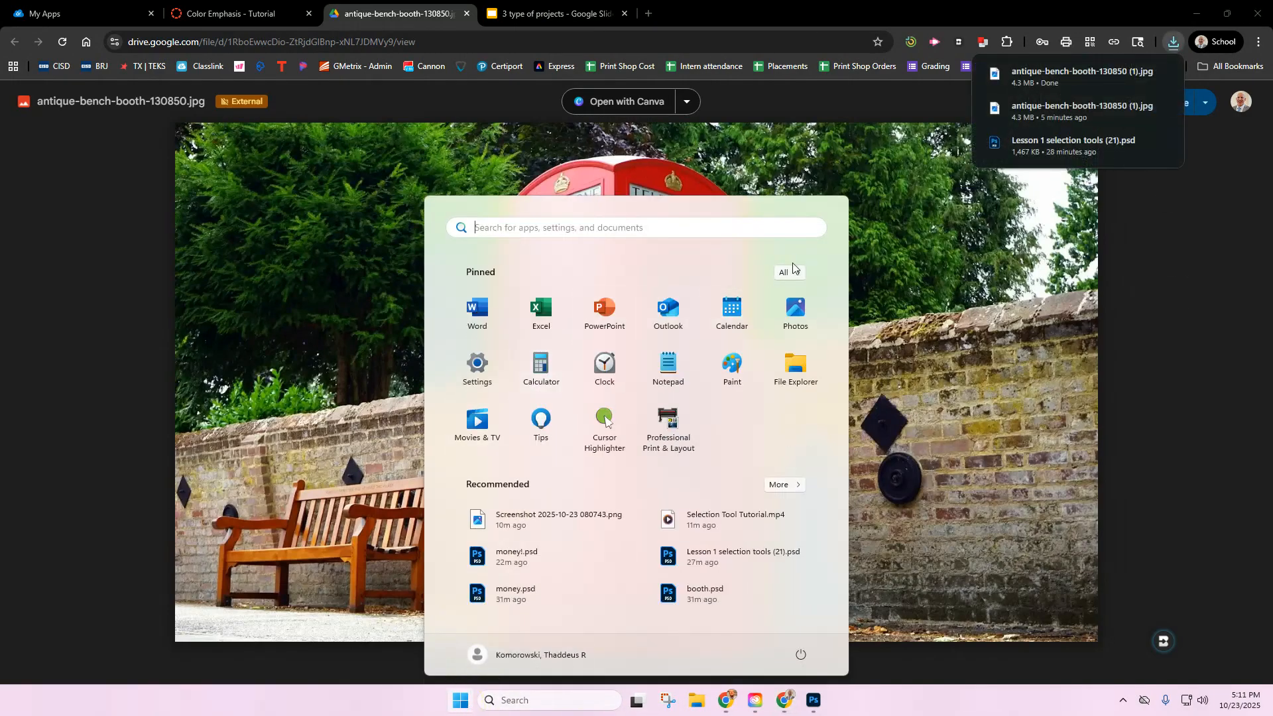
{"action": "left_click", "coordinate": [776, 272]}
{"action": "scroll", "coordinate": [563, 494], "scroll_direction": "down", "scroll_amount": 5}
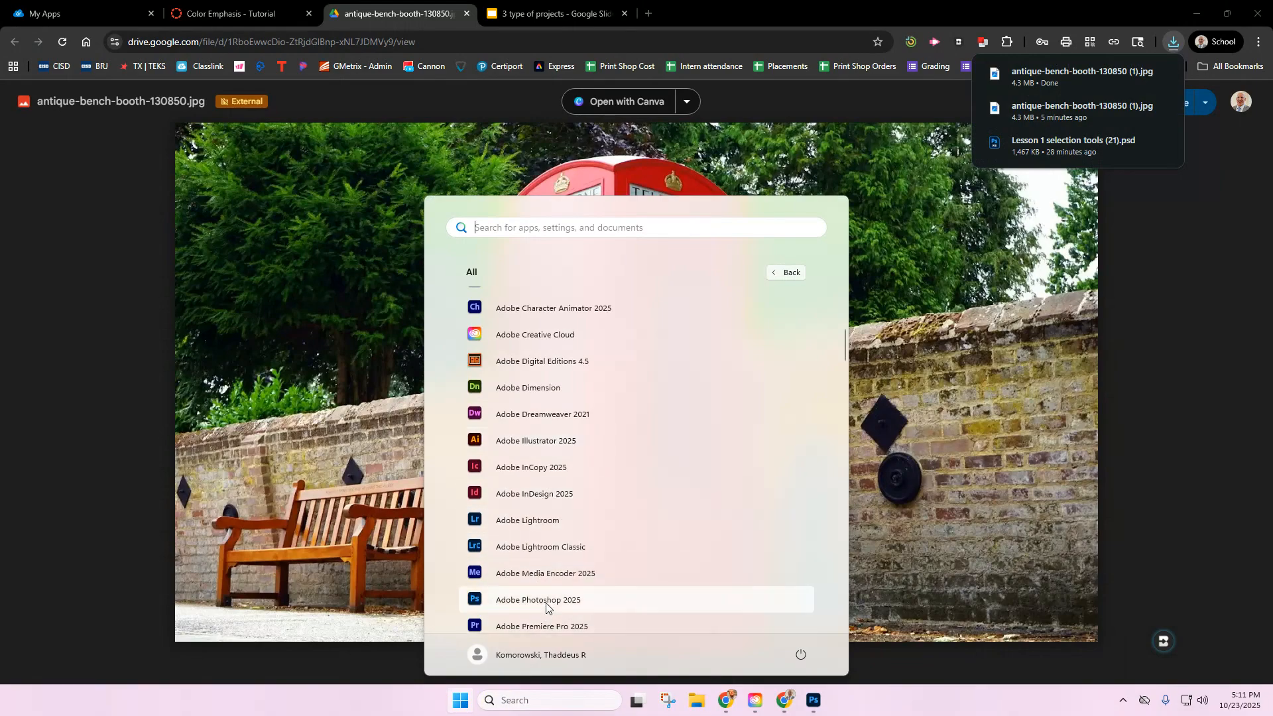
{"action": "left_click", "coordinate": [712, 599]}
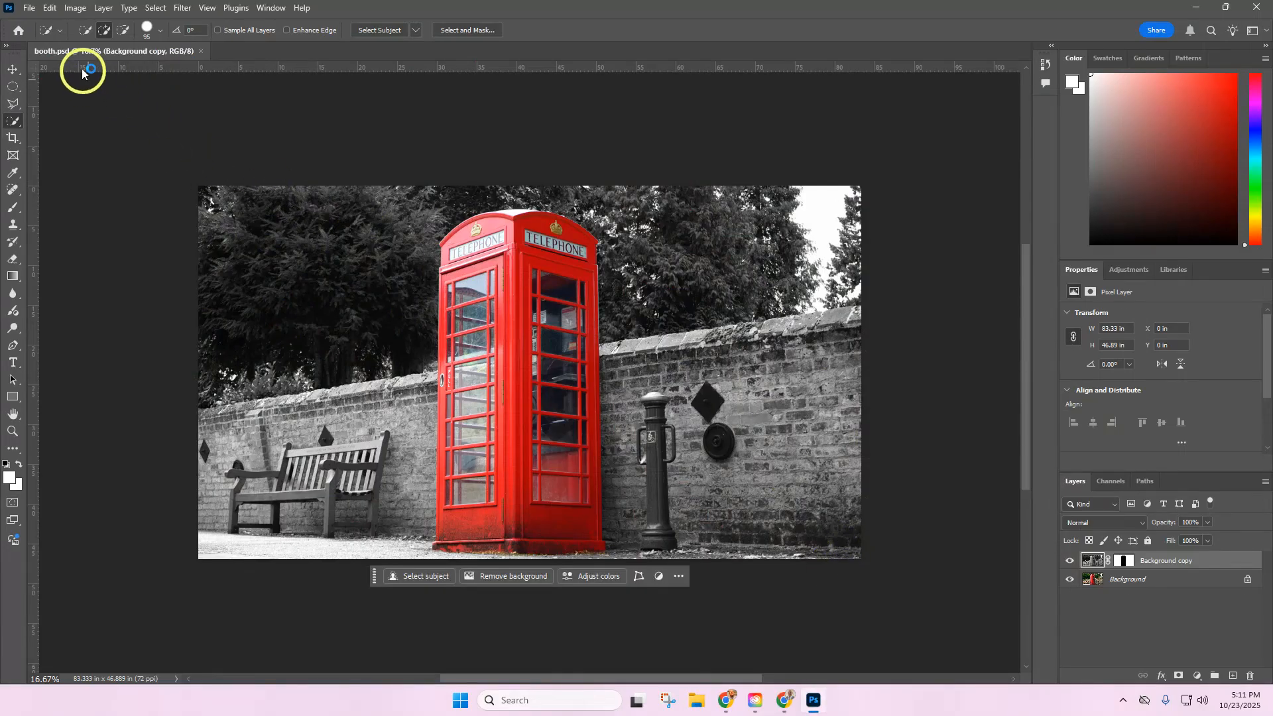
- Open antique-bench-booth-130850 (1).jpg from the Downloads folder through Photoshop's home screen
{"action": "left_click", "coordinate": [19, 30]}
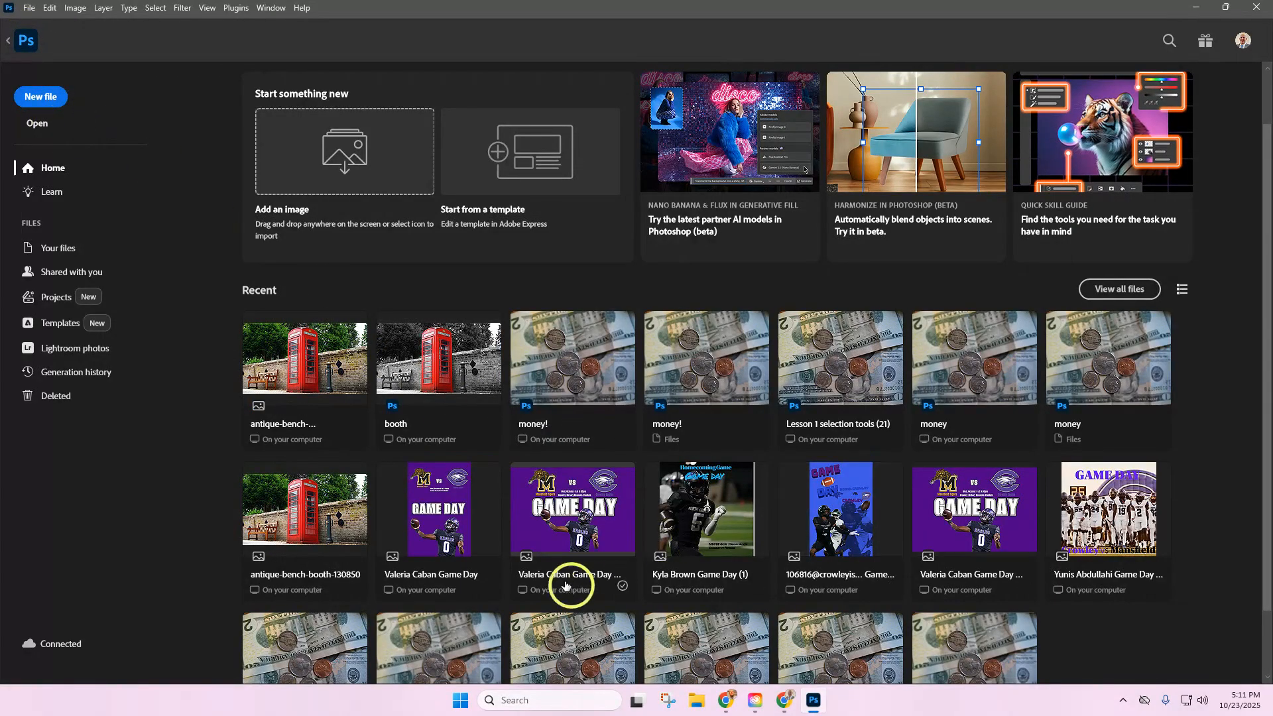
{"action": "left_click", "coordinate": [41, 125]}
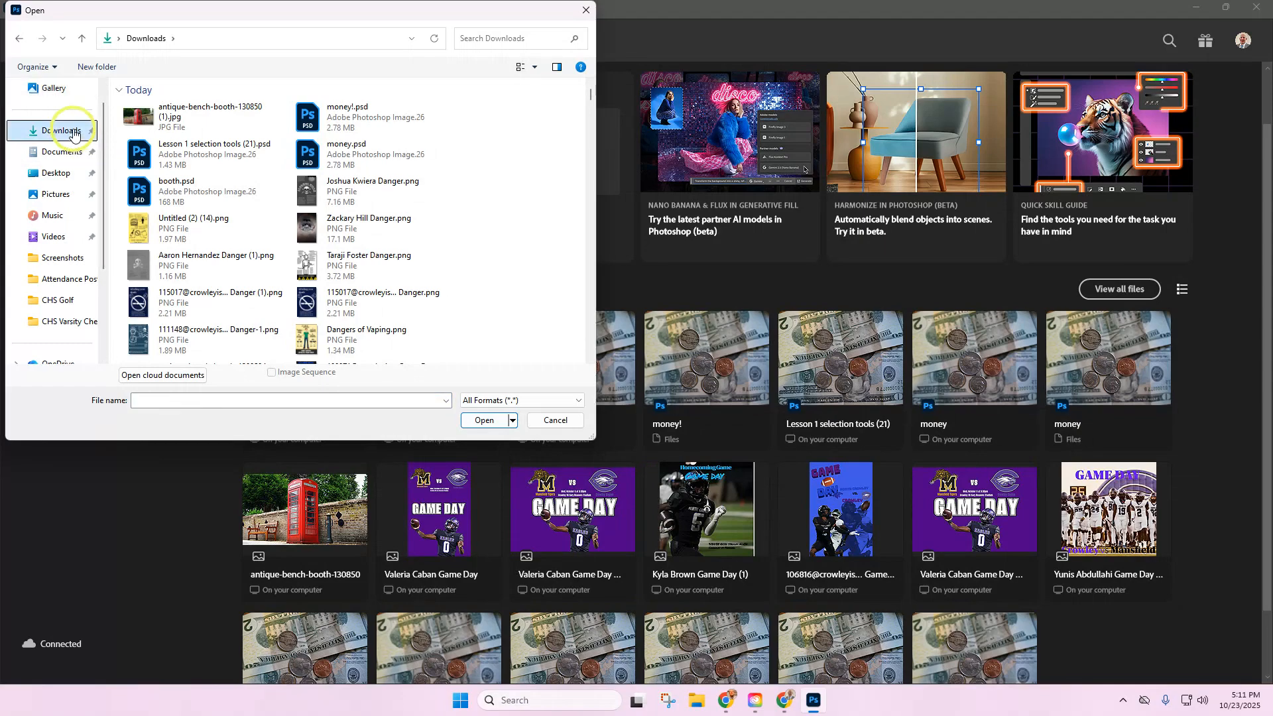
{"action": "left_click", "coordinate": [74, 132]}
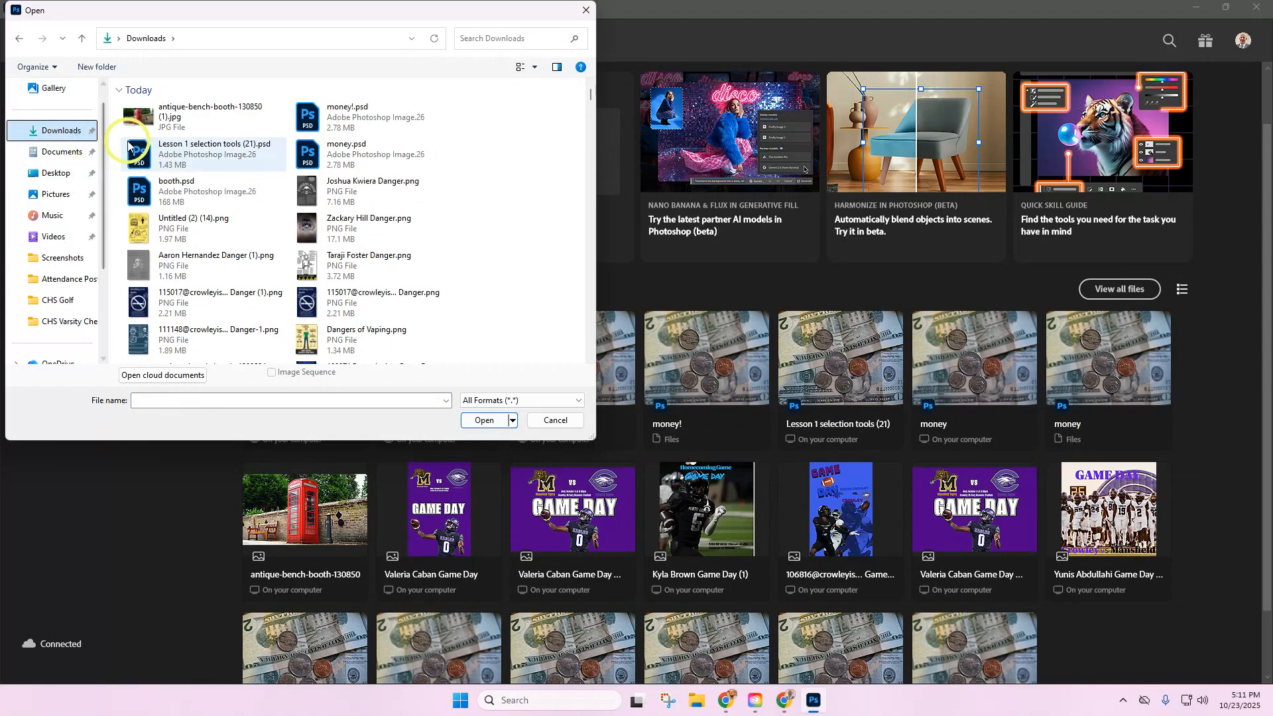
{"action": "left_click", "coordinate": [158, 114]}
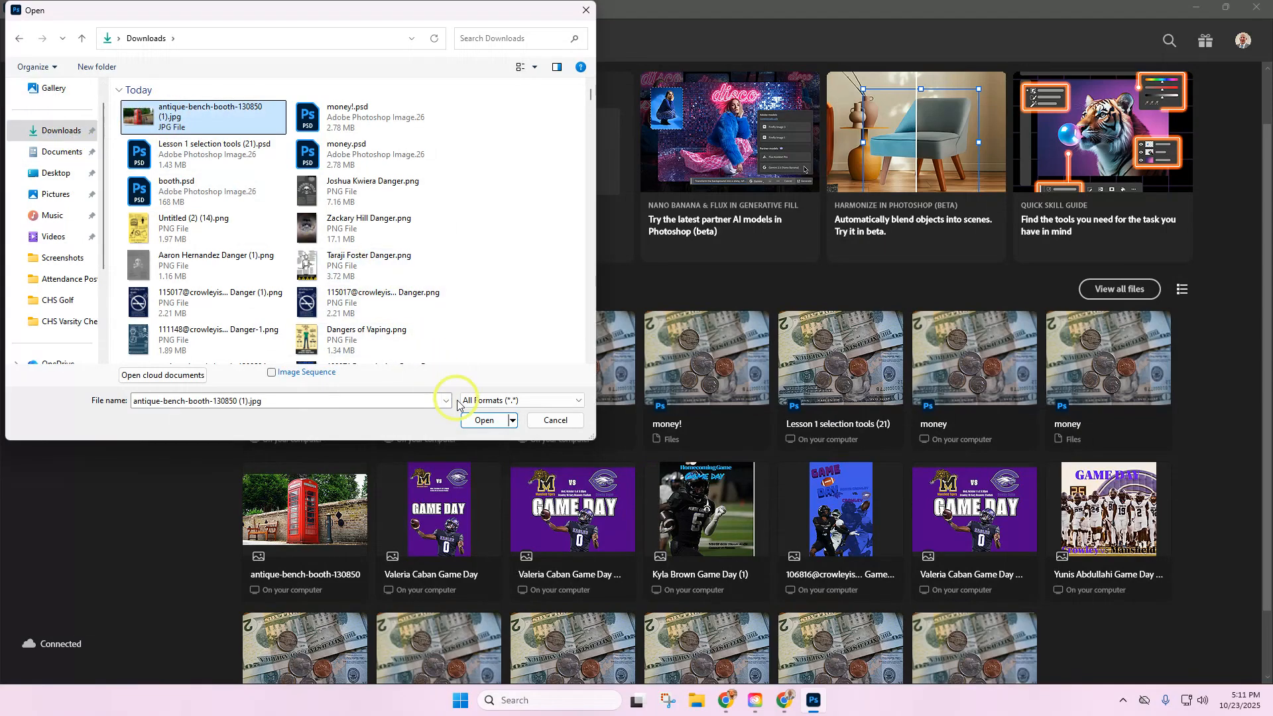
{"action": "left_click", "coordinate": [485, 421]}
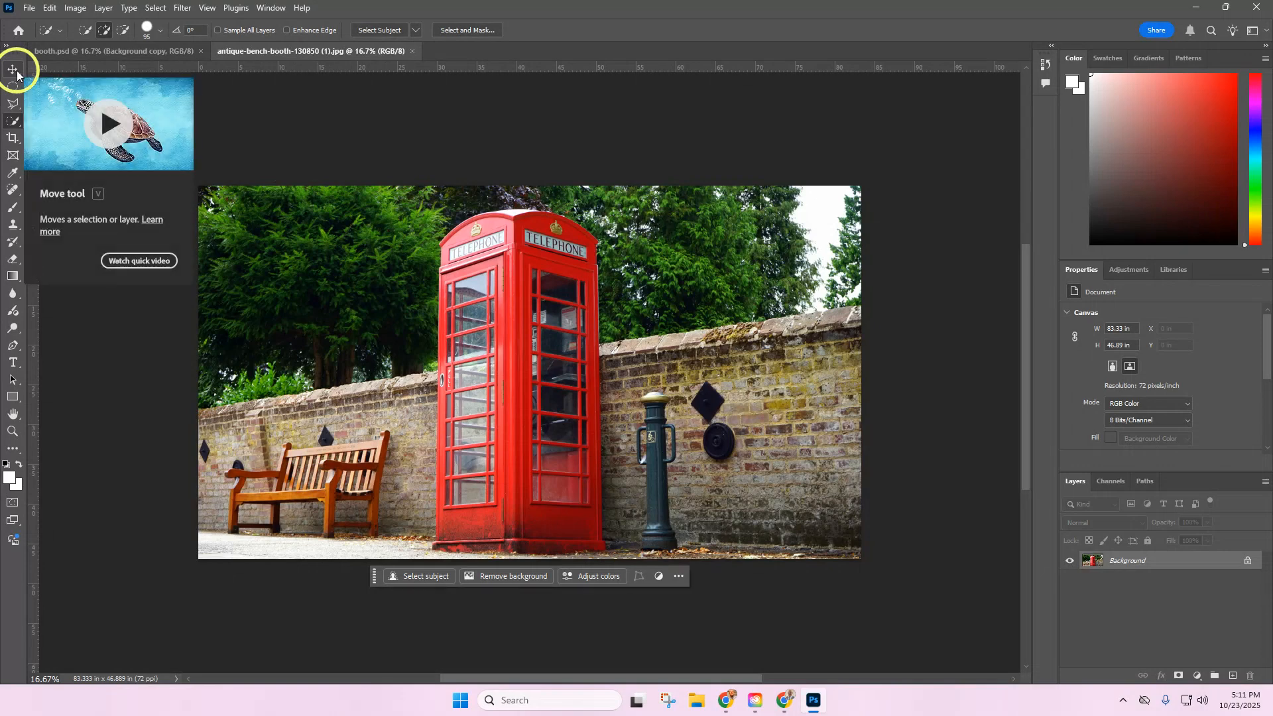
- Activate the Quick Selection tool and set its brush size to 97 px
{"action": "right_click", "coordinate": [16, 125]}
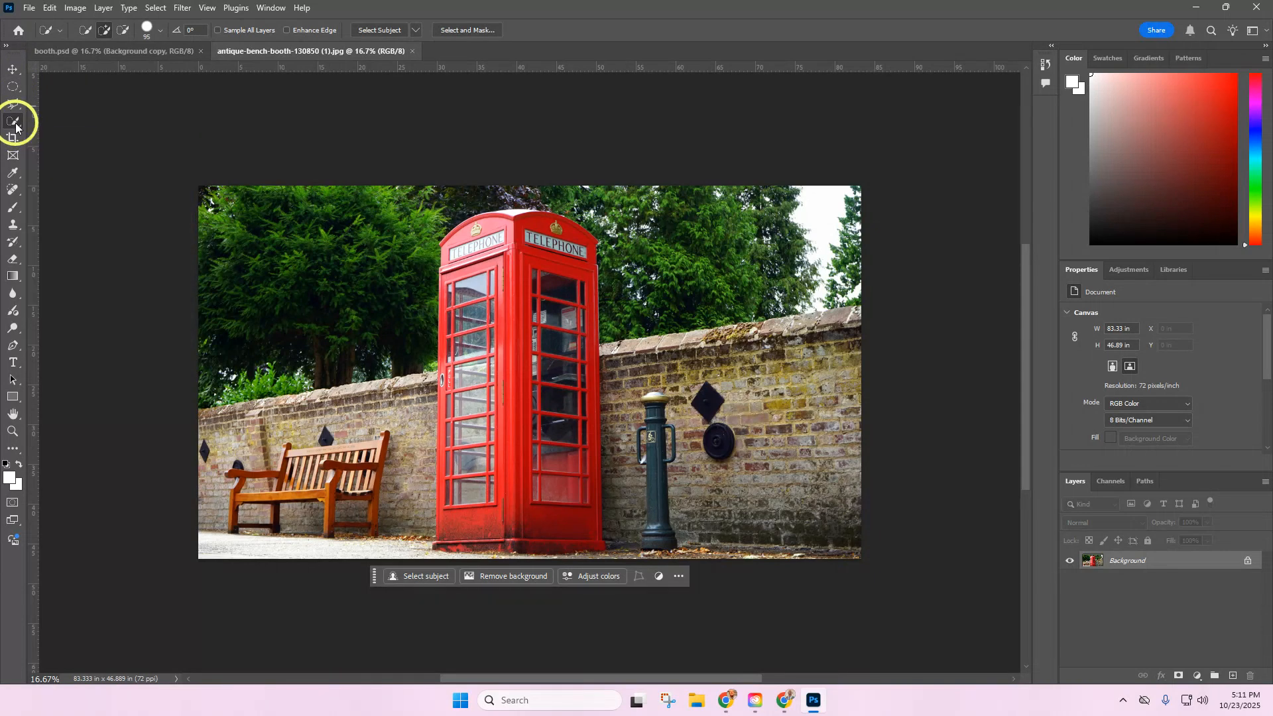
{"action": "left_click", "coordinate": [66, 121]}
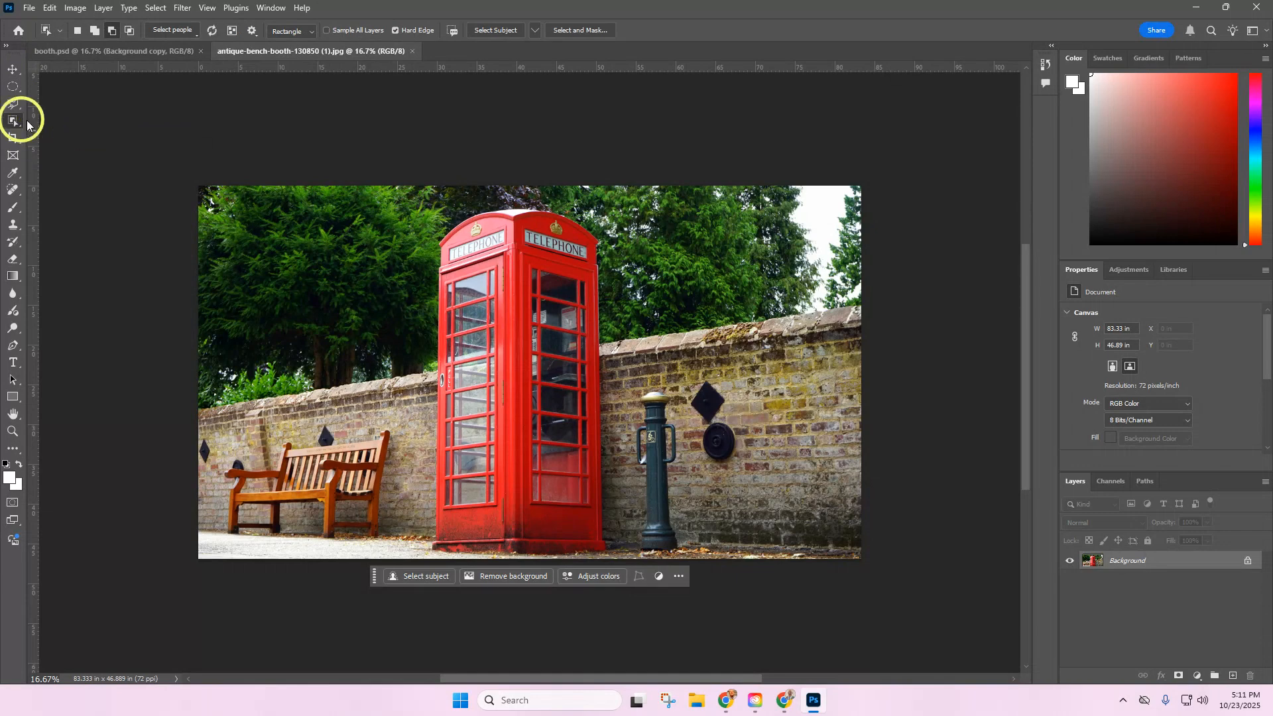
{"action": "right_click", "coordinate": [14, 123]}
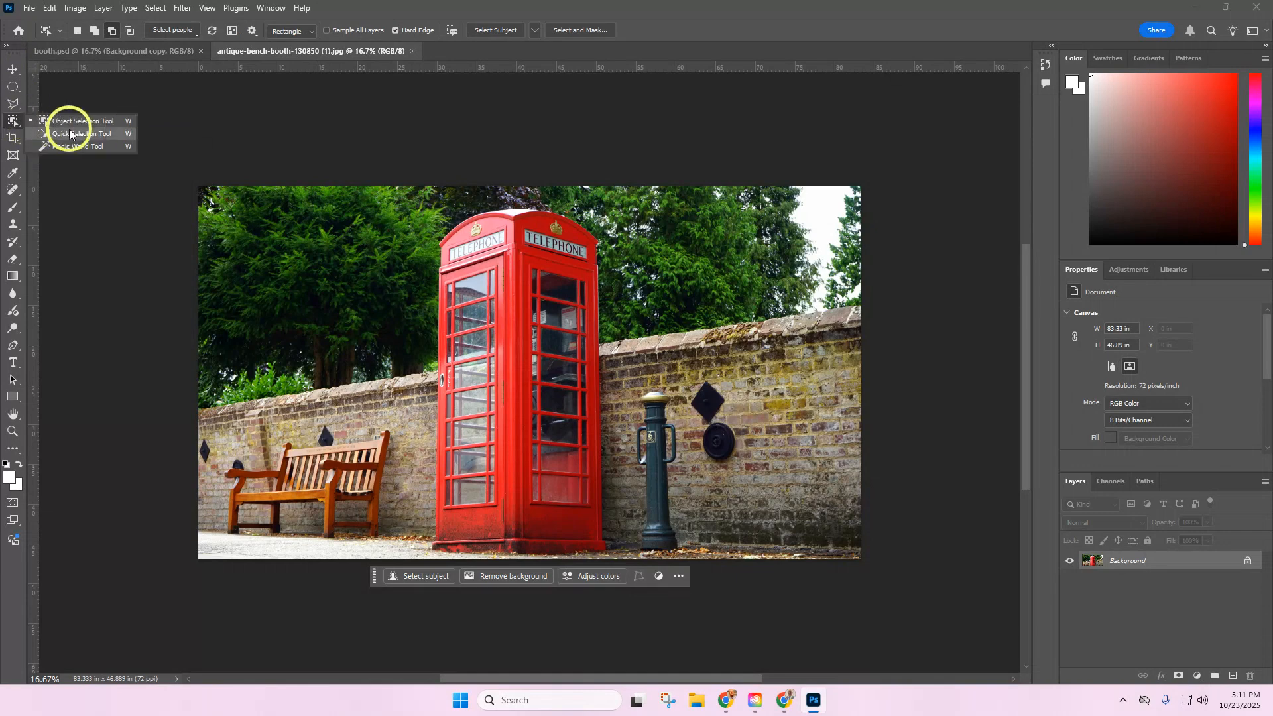
{"action": "left_click", "coordinate": [72, 135]}
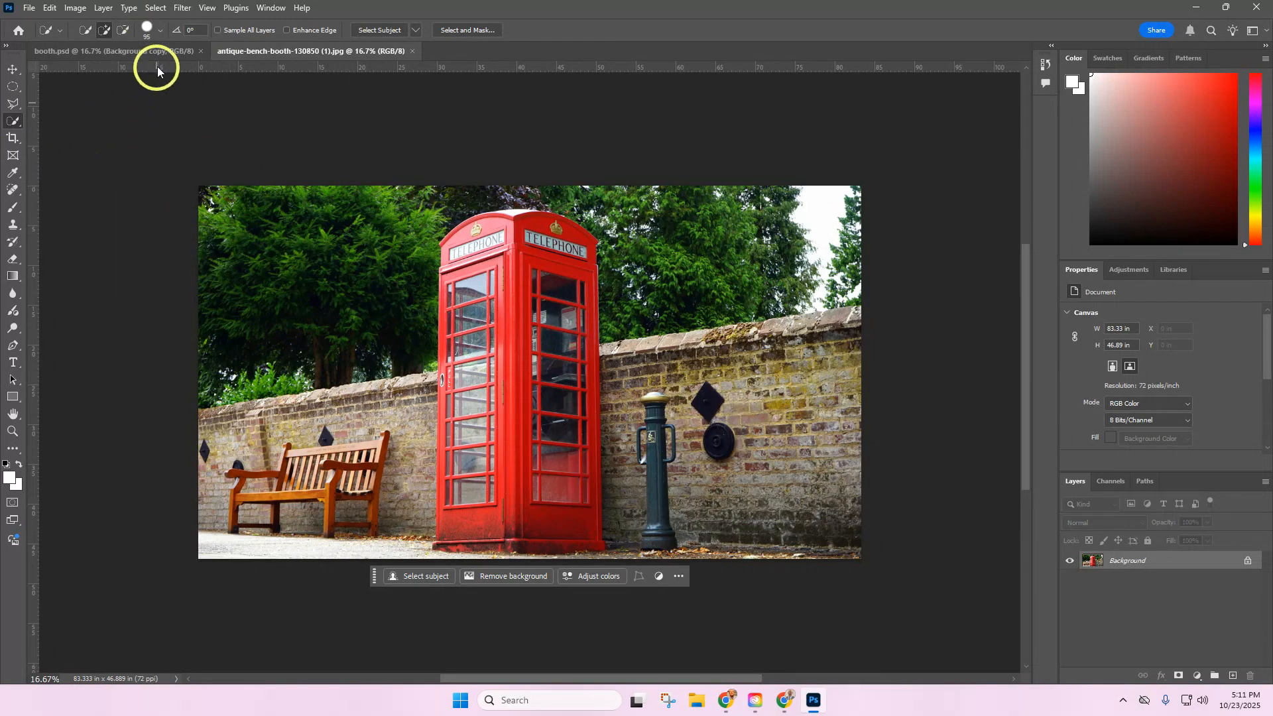
{"action": "left_click", "coordinate": [162, 31]}
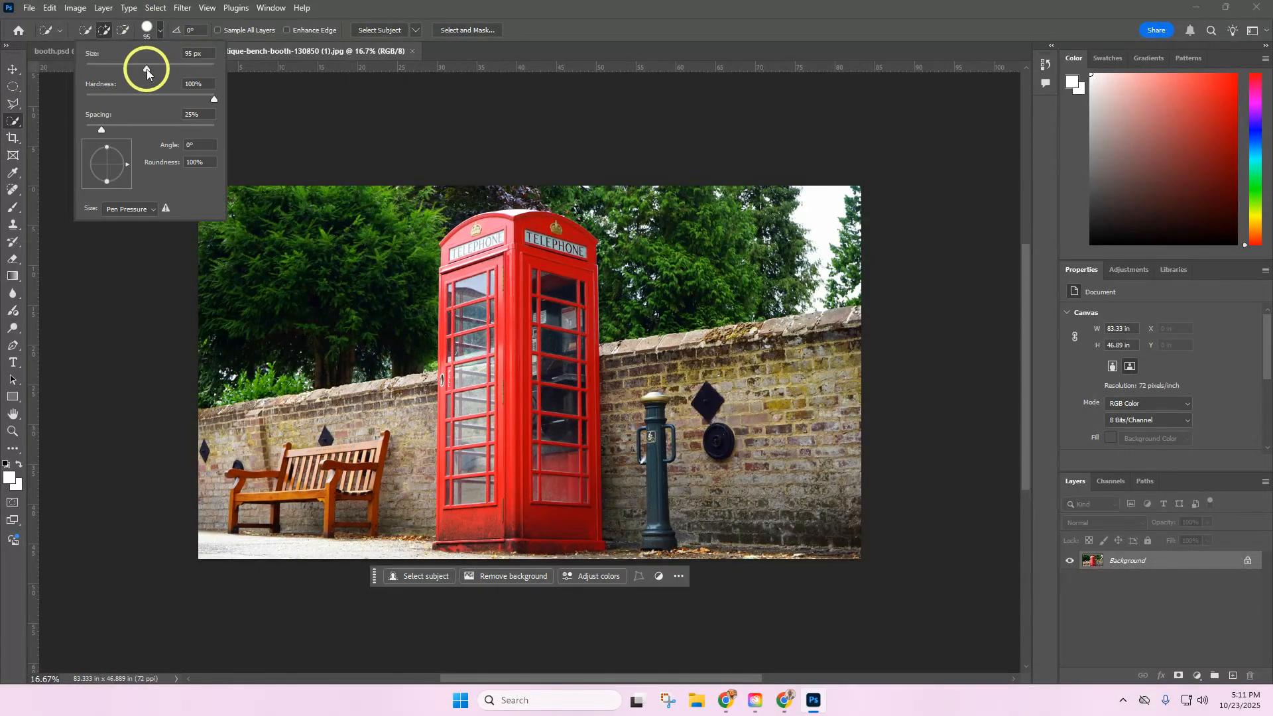
{"action": "left_click_drag", "start_coordinate": [147, 69], "coordinate": [148, 69]}
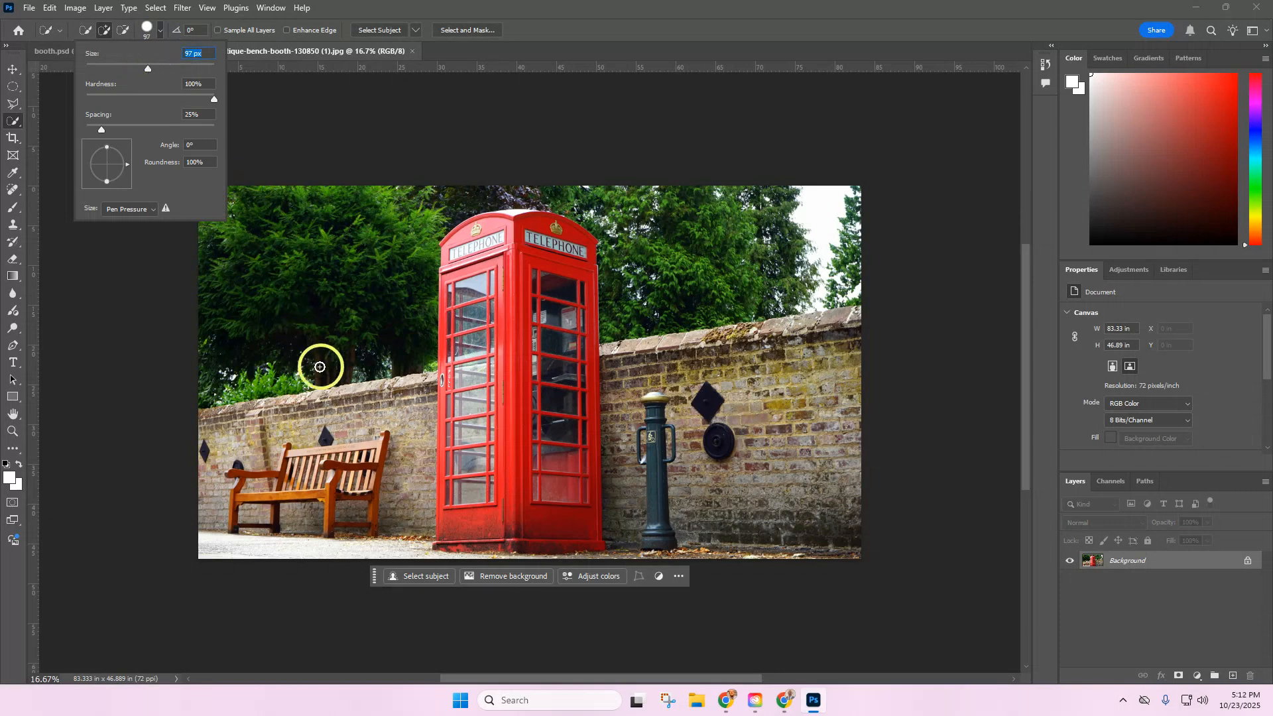
- Select everything around the red telephone booth, including the trees, brick wall, bench, bollard and ground, with the Quick Selection tool
{"action": "mouse_move", "coordinate": [348, 489]}
{"action": "left_mouse_down"}
{"action": "mouse_move", "coordinate": [330, 317]}
{"action": "mouse_move", "coordinate": [314, 395]}
{"action": "mouse_move", "coordinate": [284, 365]}
{"action": "mouse_move", "coordinate": [284, 293]}
{"action": "mouse_move", "coordinate": [296, 334]}
{"action": "mouse_move", "coordinate": [312, 256]}
{"action": "mouse_move", "coordinate": [315, 315]}
{"action": "left_mouse_up"}
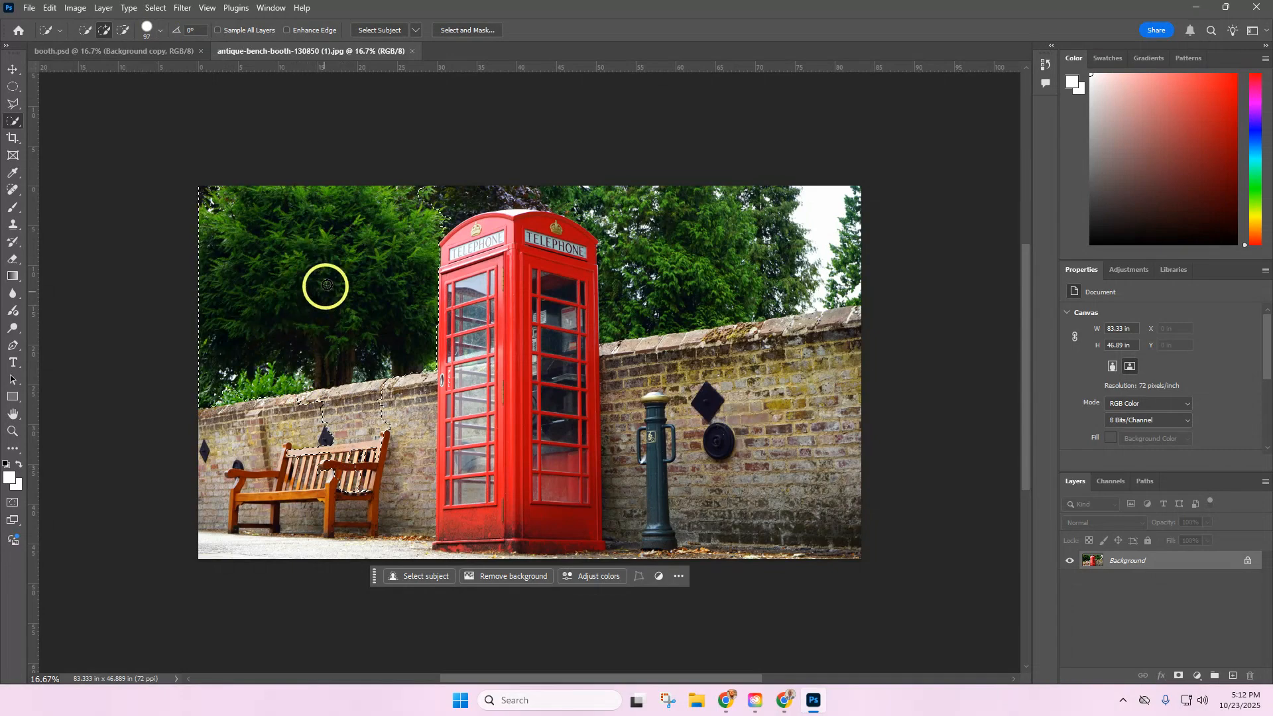
{"action": "mouse_move", "coordinate": [452, 177]}
{"action": "left_mouse_down"}
{"action": "mouse_move", "coordinate": [414, 210]}
{"action": "mouse_move", "coordinate": [470, 184]}
{"action": "mouse_move", "coordinate": [549, 190]}
{"action": "mouse_move", "coordinate": [634, 214]}
{"action": "mouse_move", "coordinate": [678, 256]}
{"action": "mouse_move", "coordinate": [704, 415]}
{"action": "mouse_move", "coordinate": [685, 319]}
{"action": "mouse_move", "coordinate": [656, 439]}
{"action": "mouse_move", "coordinate": [656, 350]}
{"action": "mouse_move", "coordinate": [644, 484]}
{"action": "mouse_move", "coordinate": [648, 435]}
{"action": "mouse_move", "coordinate": [717, 498]}
{"action": "mouse_move", "coordinate": [769, 454]}
{"action": "mouse_move", "coordinate": [778, 370]}
{"action": "mouse_move", "coordinate": [763, 322]}
{"action": "mouse_move", "coordinate": [782, 259]}
{"action": "mouse_move", "coordinate": [820, 216]}
{"action": "mouse_move", "coordinate": [837, 243]}
{"action": "mouse_move", "coordinate": [837, 511]}
{"action": "mouse_move", "coordinate": [844, 155]}
{"action": "mouse_move", "coordinate": [842, 272]}
{"action": "mouse_move", "coordinate": [857, 179]}
{"action": "mouse_move", "coordinate": [852, 263]}
{"action": "mouse_move", "coordinate": [857, 226]}
{"action": "mouse_move", "coordinate": [838, 345]}
{"action": "left_mouse_up"}
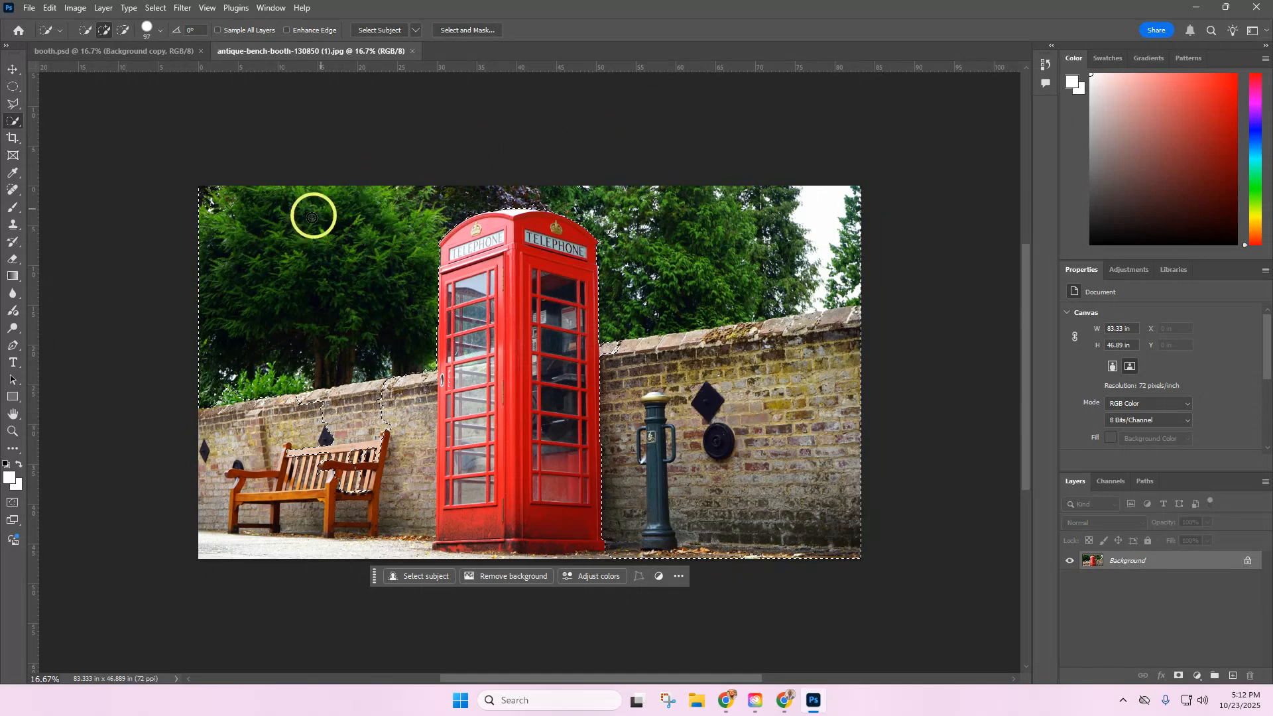
{"action": "mouse_move", "coordinate": [312, 213]}
{"action": "left_mouse_down"}
{"action": "mouse_move", "coordinate": [260, 352]}
{"action": "mouse_move", "coordinate": [257, 427]}
{"action": "mouse_move", "coordinate": [275, 481]}
{"action": "mouse_move", "coordinate": [325, 513]}
{"action": "mouse_move", "coordinate": [355, 502]}
{"action": "mouse_move", "coordinate": [379, 454]}
{"action": "mouse_move", "coordinate": [383, 509]}
{"action": "left_mouse_up"}
{"action": "mouse_move", "coordinate": [384, 559]}
{"action": "left_mouse_down"}
{"action": "mouse_move", "coordinate": [230, 549]}
{"action": "mouse_move", "coordinate": [228, 525]}
{"action": "mouse_move", "coordinate": [258, 510]}
{"action": "left_mouse_up"}
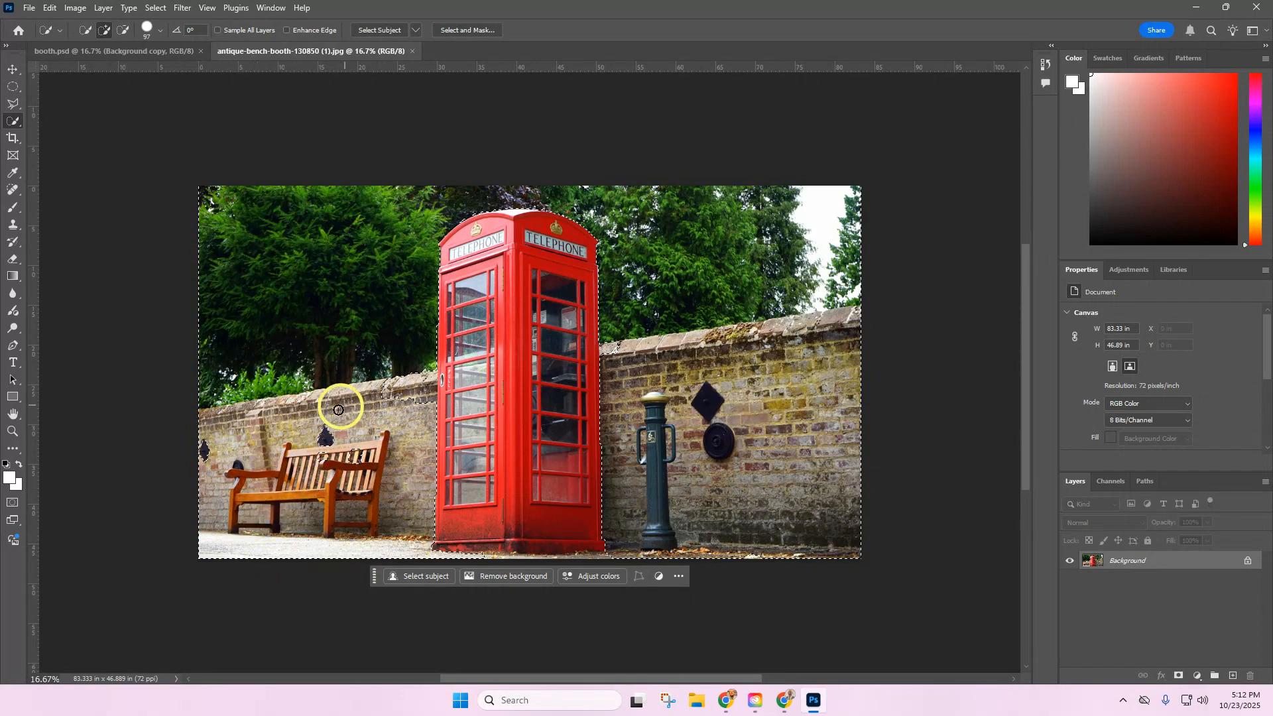
{"action": "left_click_drag", "start_coordinate": [341, 406], "coordinate": [323, 453]}
{"action": "mouse_move", "coordinate": [205, 457]}
{"action": "left_mouse_down"}
{"action": "mouse_move", "coordinate": [384, 446]}
{"action": "mouse_move", "coordinate": [356, 420]}
{"action": "mouse_move", "coordinate": [406, 372]}
{"action": "mouse_move", "coordinate": [412, 412]}
{"action": "left_mouse_up"}
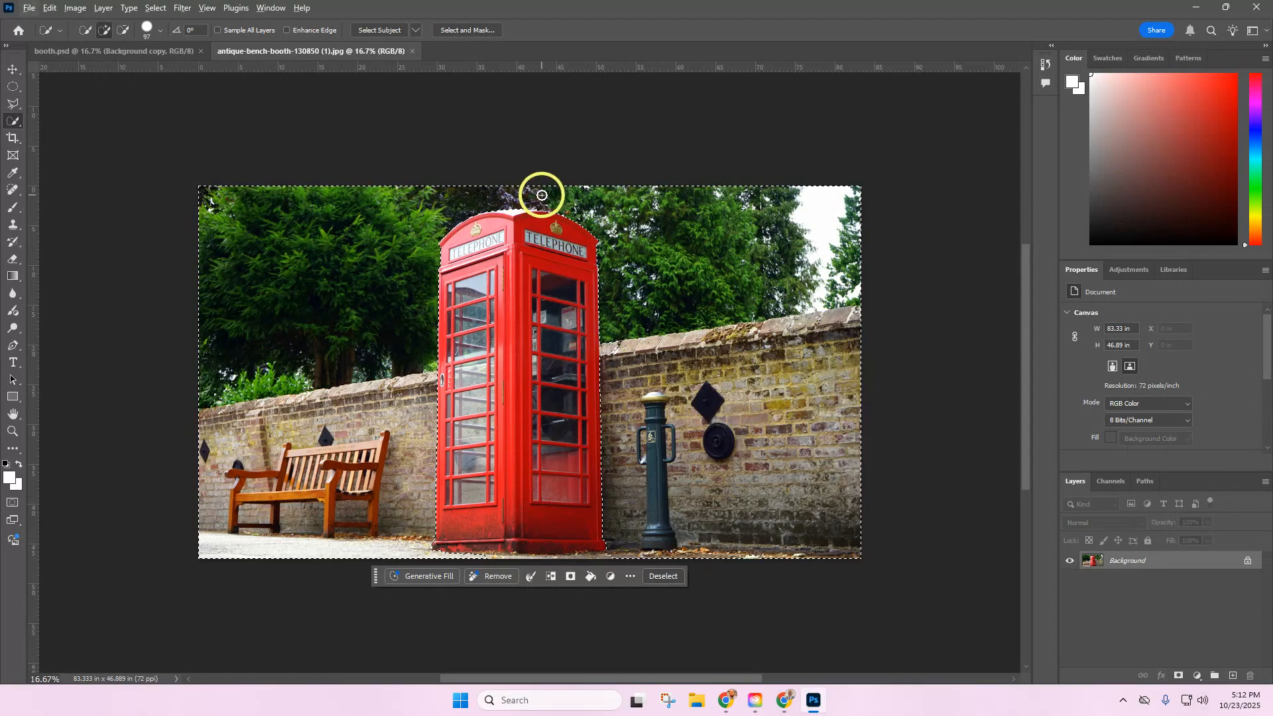
- Check the selection edge around the booth's roof and add the leaf-strewn ground along its base to the selection
{"action": "scroll", "coordinate": [551, 205], "scroll_direction": "up", "scroll_amount": 2}
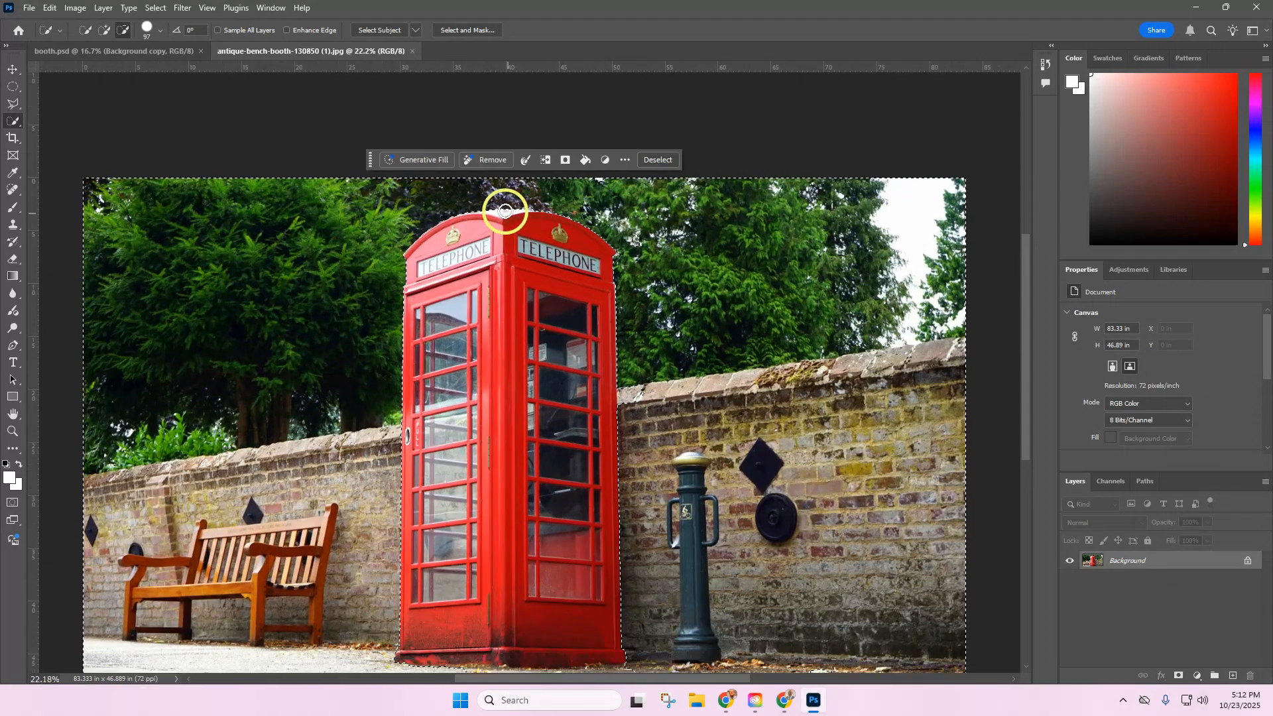
{"action": "scroll", "coordinate": [505, 211], "scroll_direction": "up", "scroll_amount": 4}
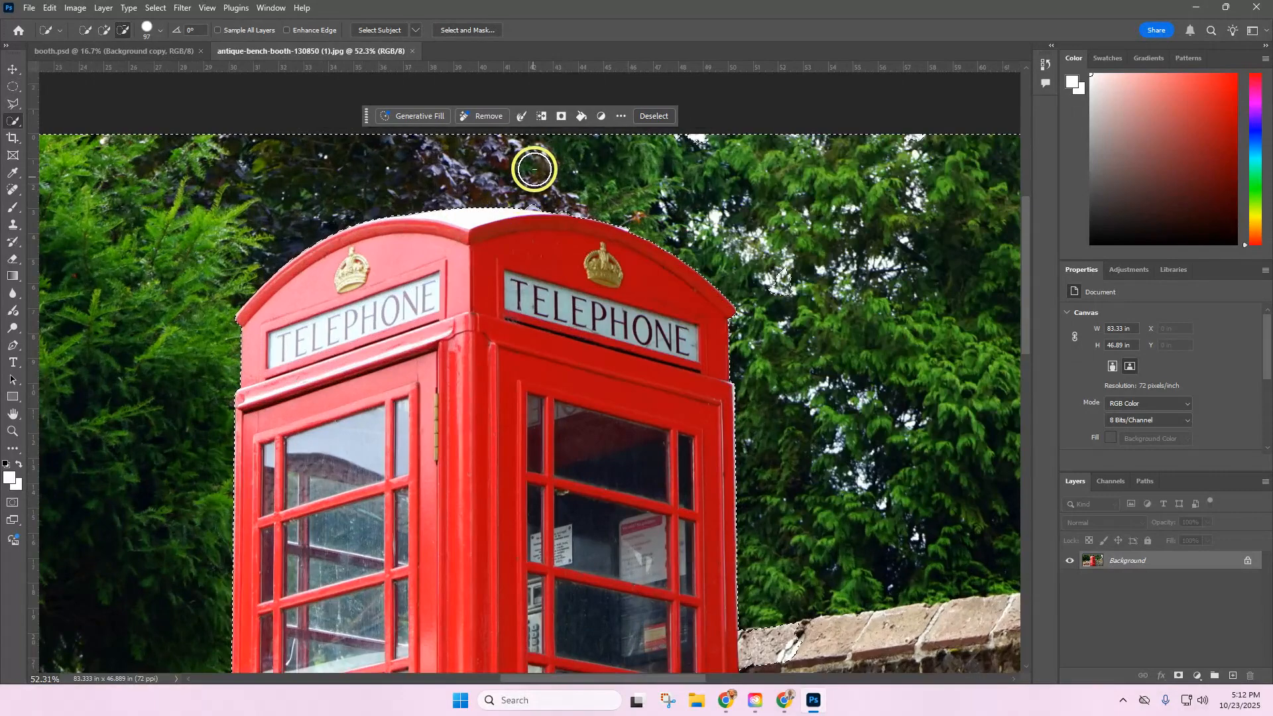
{"action": "scroll", "coordinate": [534, 169], "scroll_direction": "up", "scroll_amount": 1}
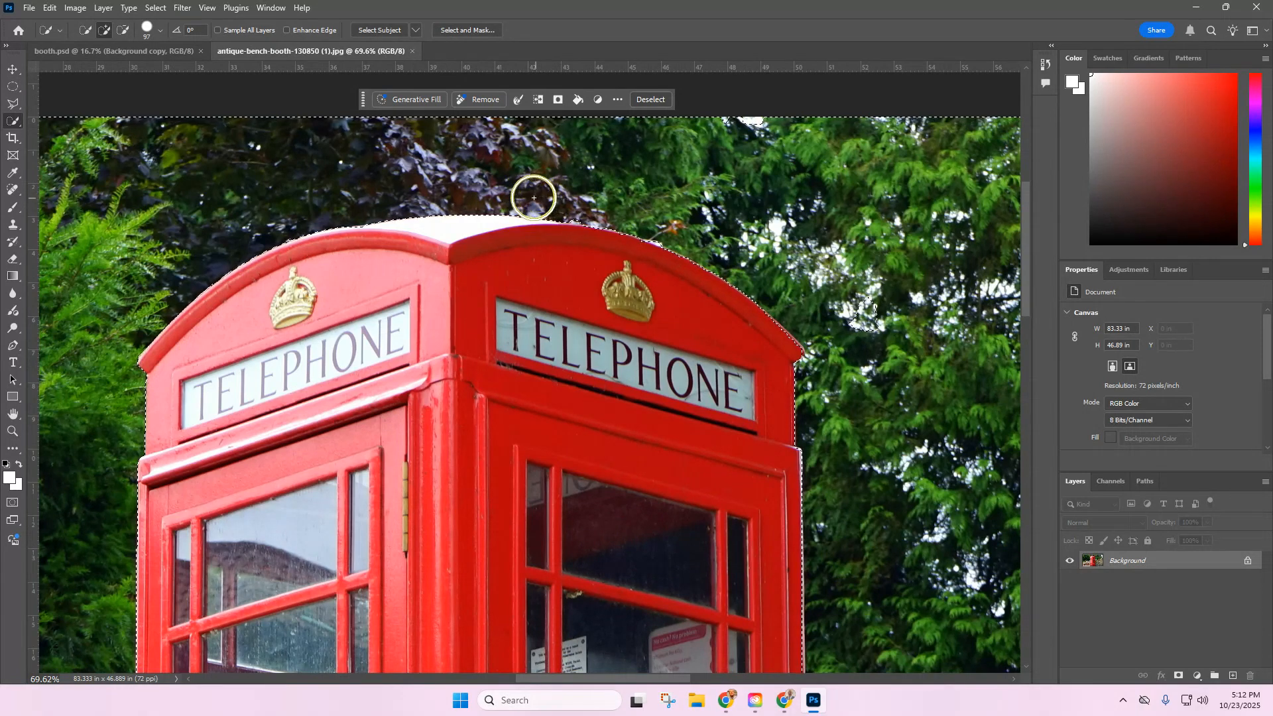
{"action": "scroll", "coordinate": [861, 348], "scroll_direction": "down", "scroll_amount": 1}
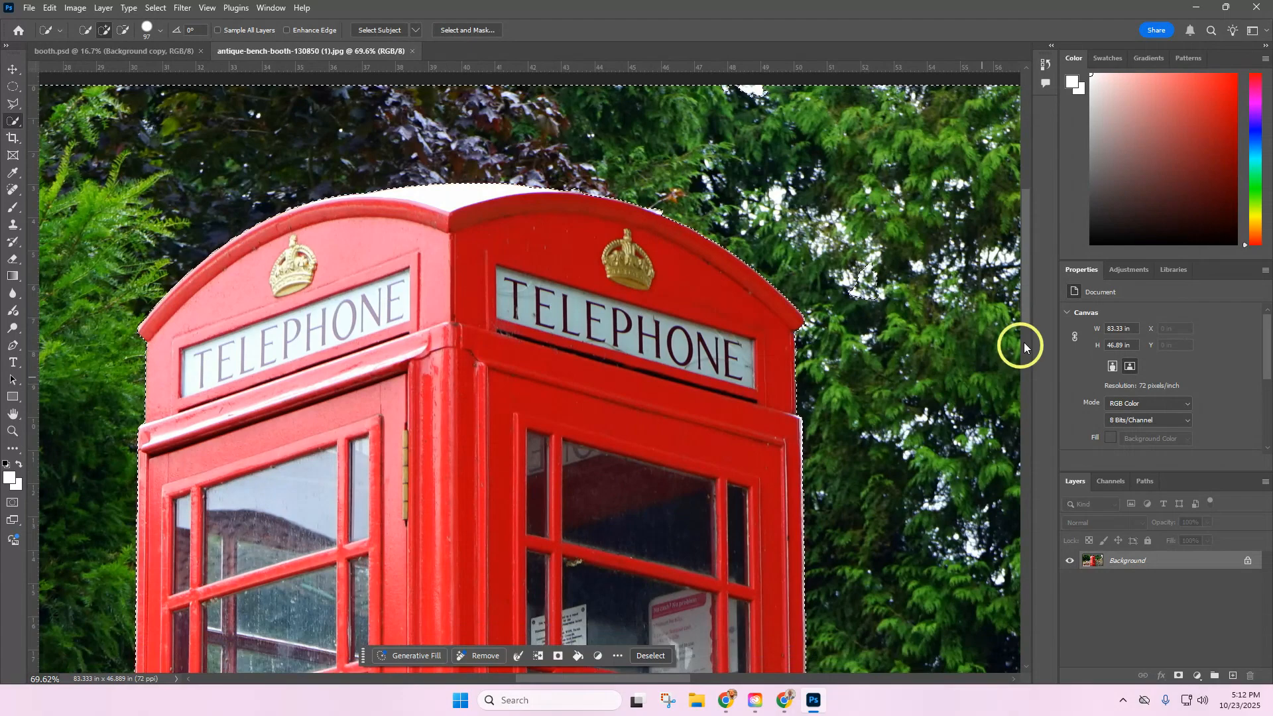
{"action": "left_click_drag", "start_coordinate": [1028, 269], "coordinate": [1038, 557]}
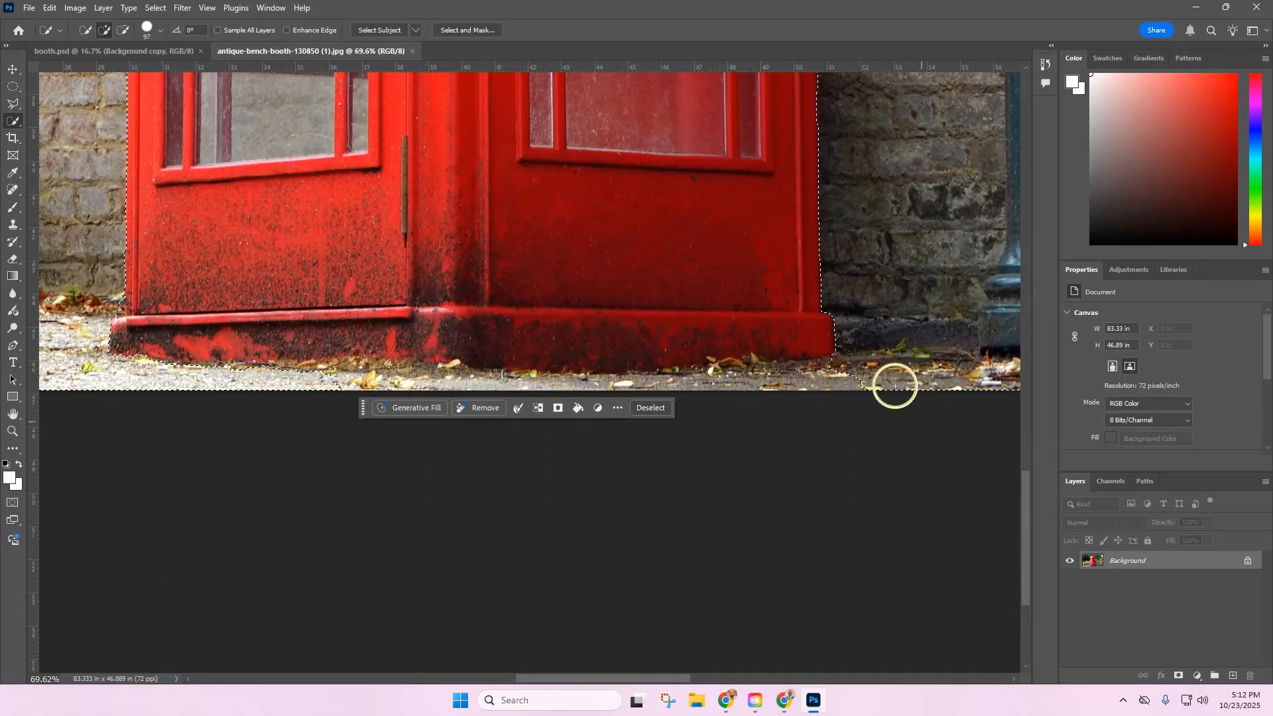
{"action": "mouse_move", "coordinate": [893, 386]}
{"action": "left_mouse_down"}
{"action": "mouse_move", "coordinate": [826, 398]}
{"action": "mouse_move", "coordinate": [448, 392]}
{"action": "left_mouse_up"}
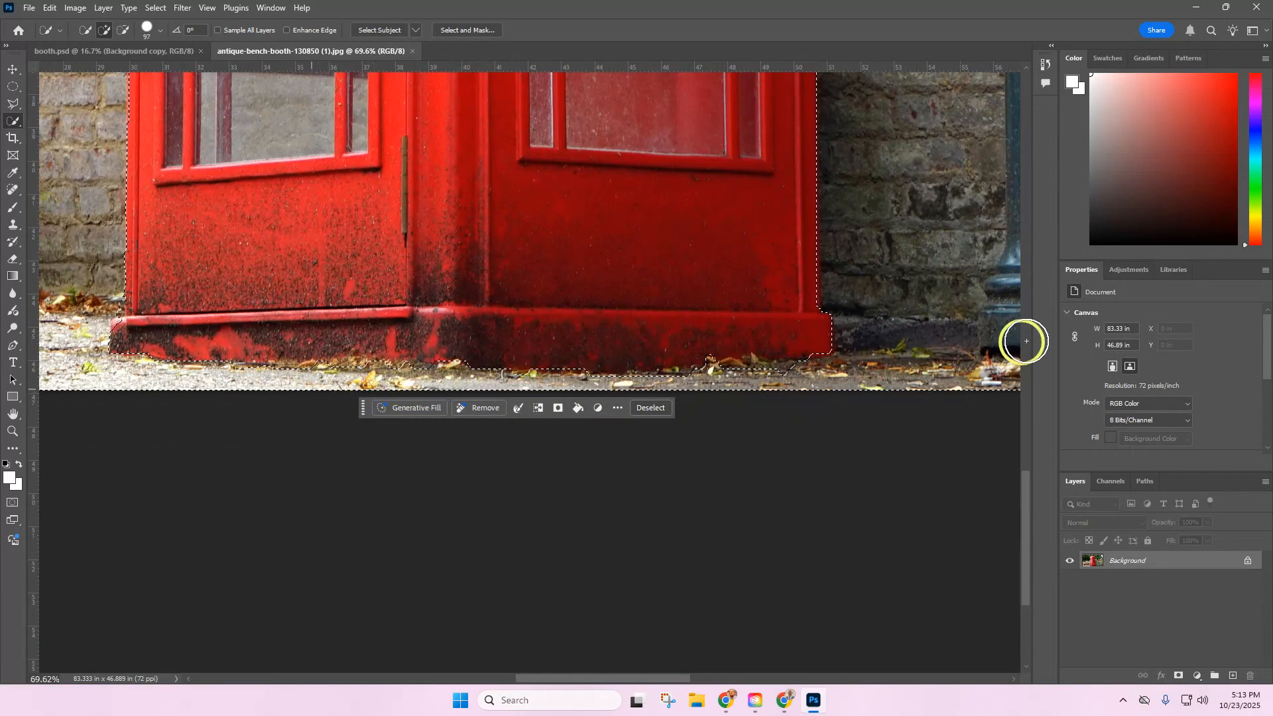
{"action": "left_click", "coordinate": [822, 373]}
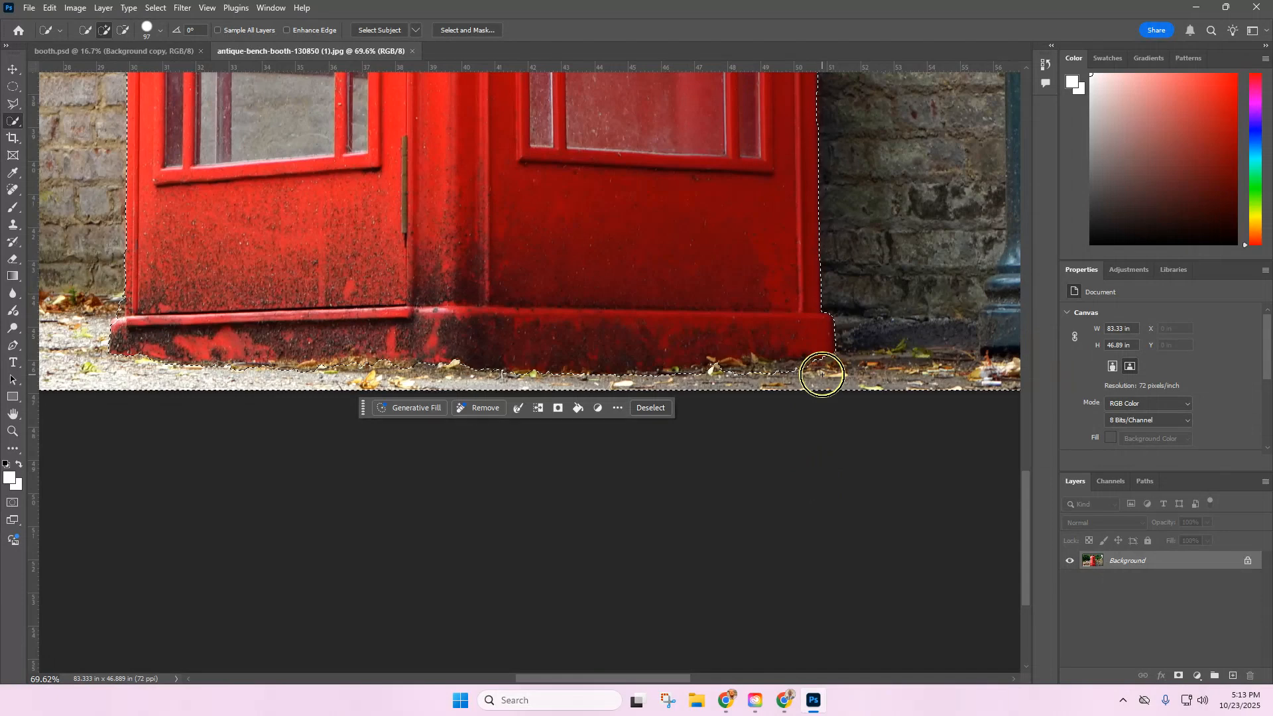
- Enter Select and Mask and brush away the black spots along the image's upper edge and beside the booth's right side
{"action": "key", "text": "ctrl+0"}
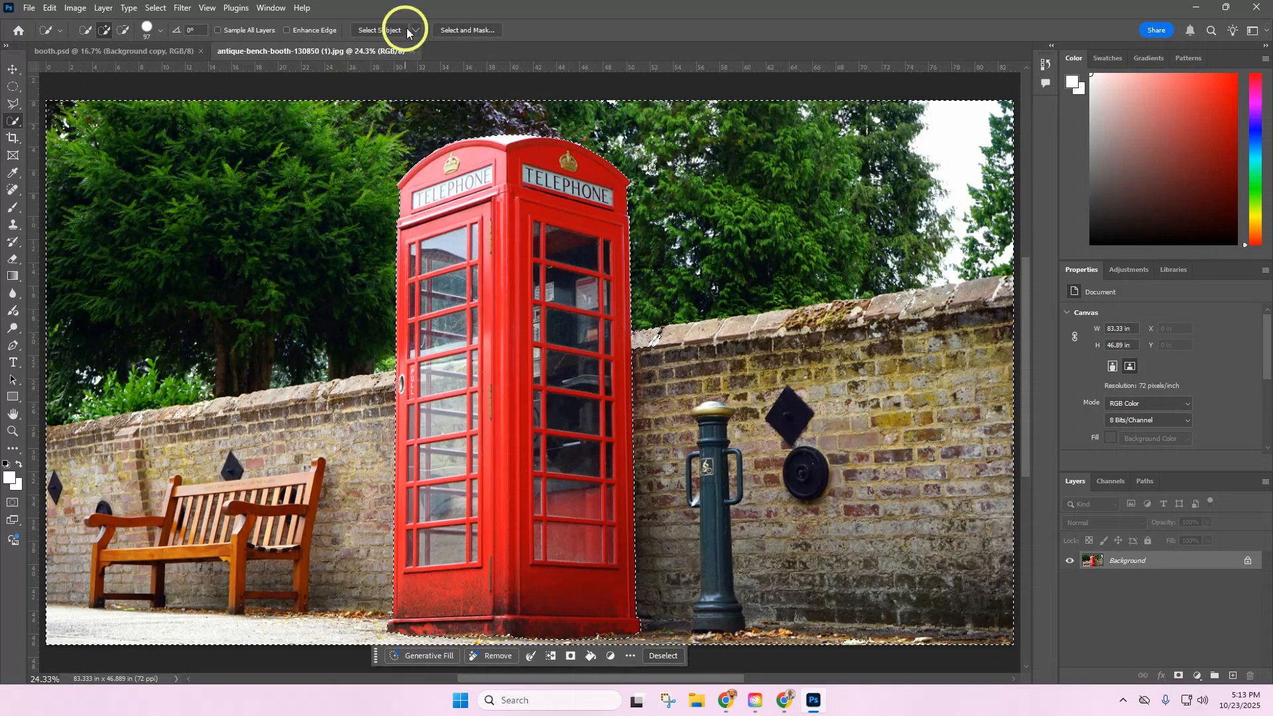
{"action": "left_click", "coordinate": [464, 31]}
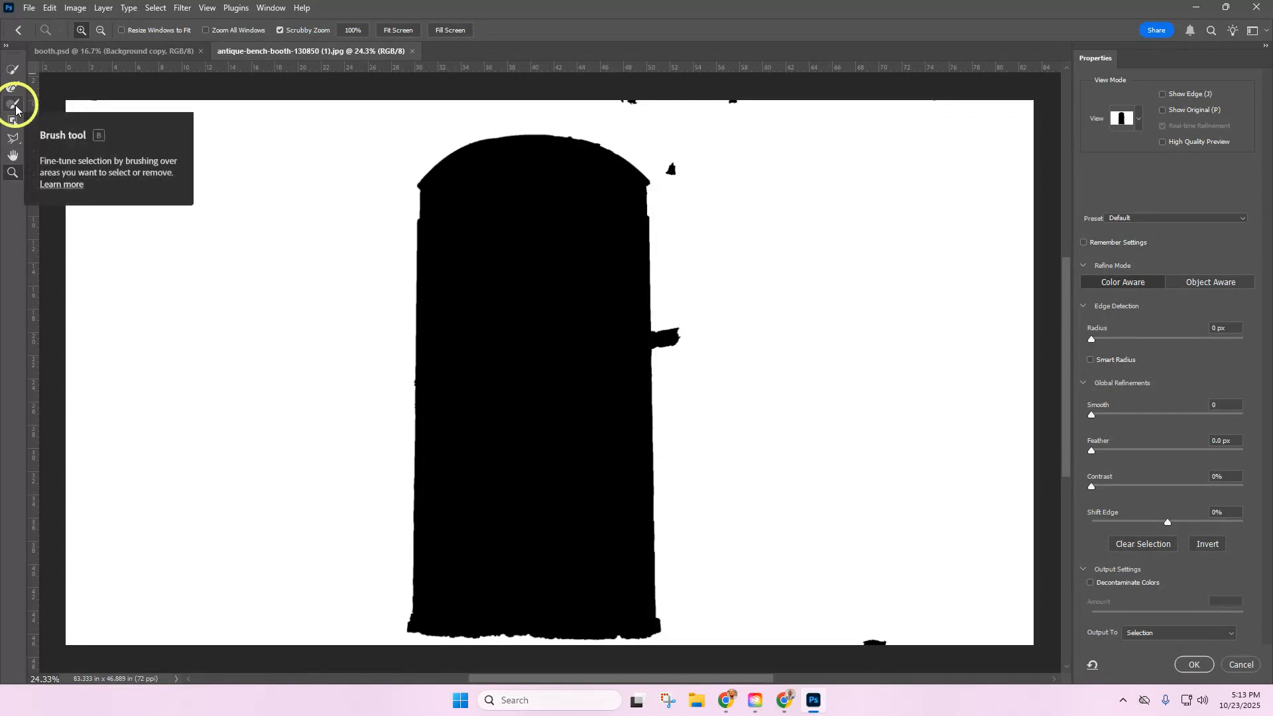
{"action": "left_click", "coordinate": [14, 106]}
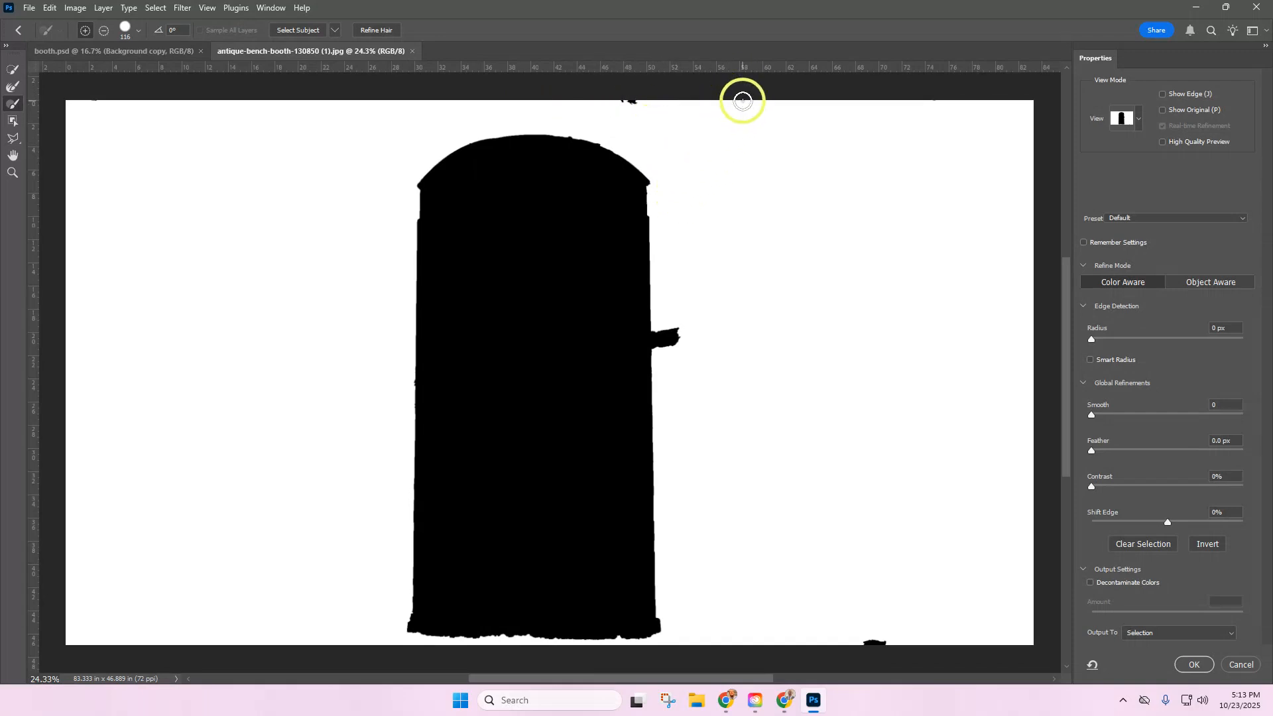
{"action": "mouse_move", "coordinate": [742, 101]}
{"action": "left_mouse_down"}
{"action": "mouse_move", "coordinate": [628, 105]}
{"action": "mouse_move", "coordinate": [648, 105]}
{"action": "left_mouse_up"}
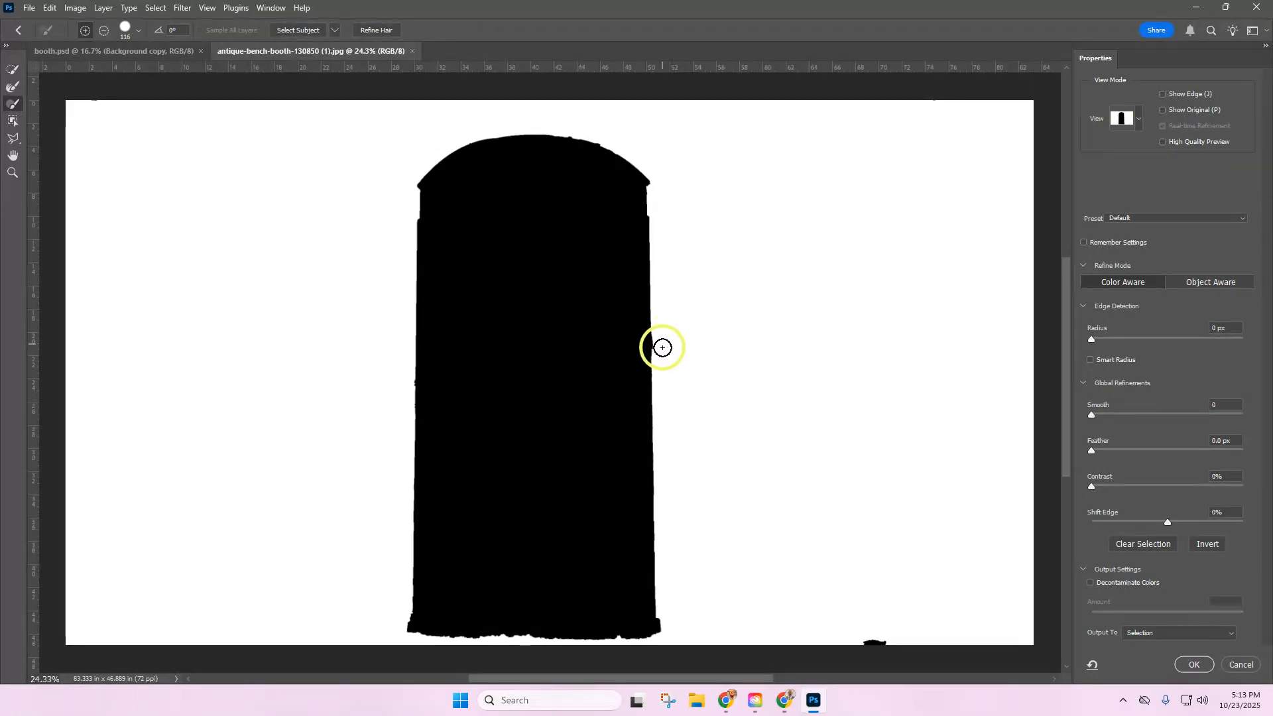
- Preview the selection in Onion Skin, return to Black & White and brush away the black spot on the image's lower edge
{"action": "left_click", "coordinate": [1117, 126]}
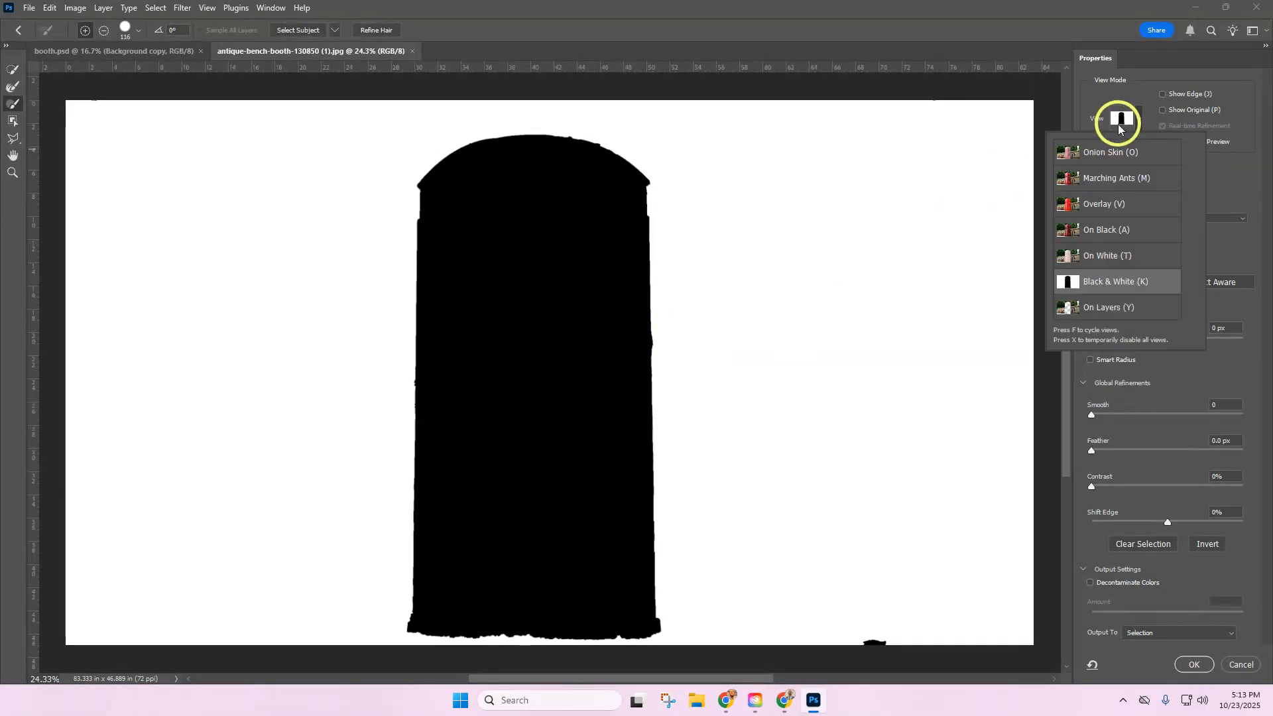
{"action": "left_click", "coordinate": [1117, 158]}
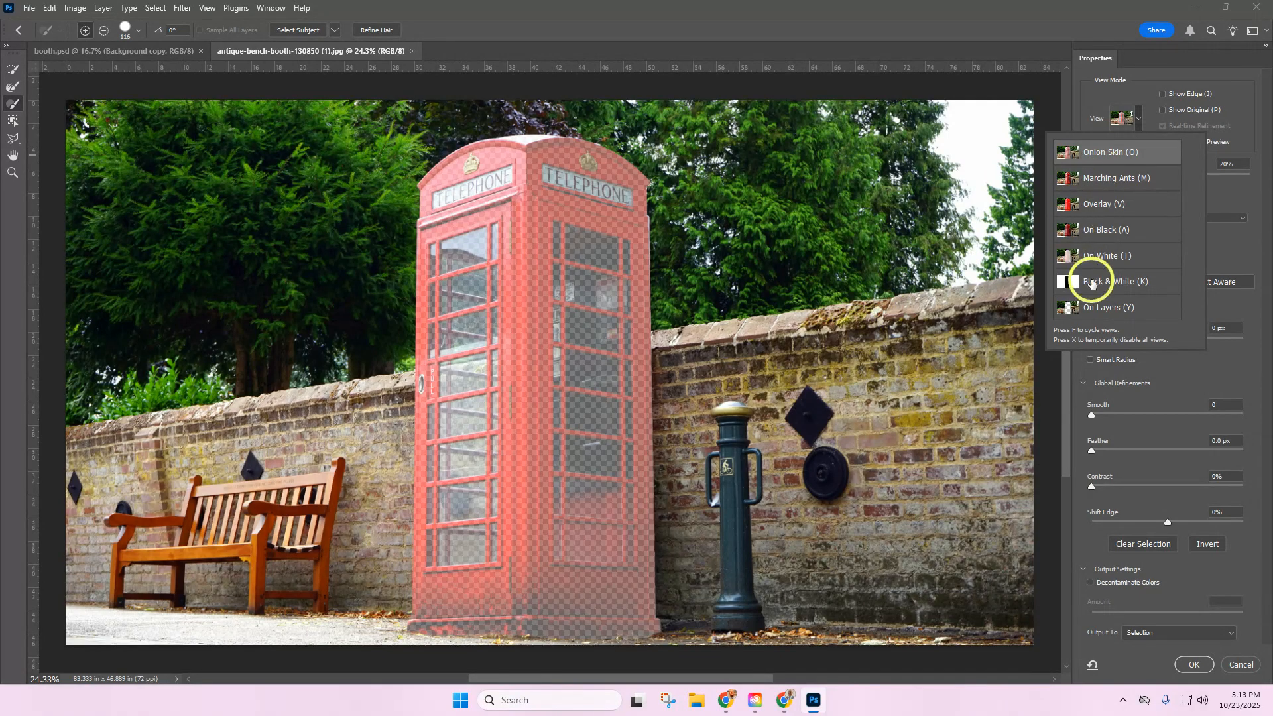
{"action": "left_click", "coordinate": [1092, 284]}
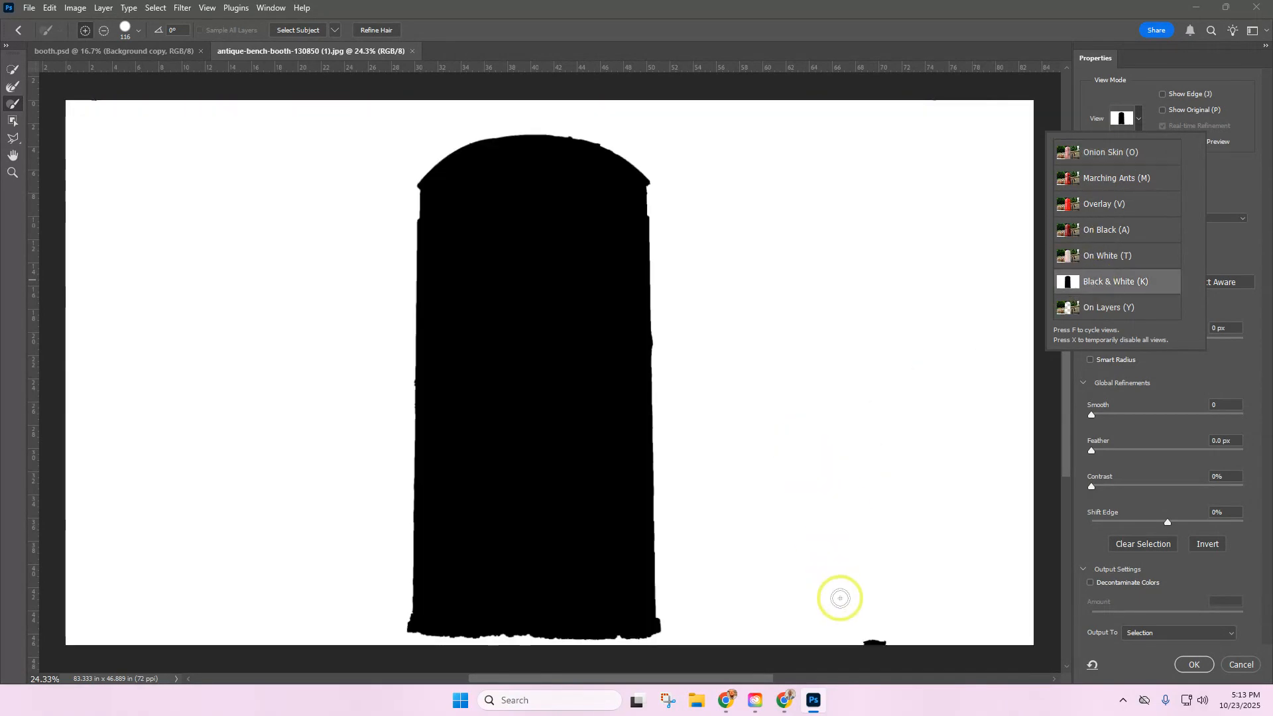
{"action": "mouse_move", "coordinate": [857, 642]}
{"action": "left_mouse_down"}
{"action": "mouse_move", "coordinate": [902, 638]}
{"action": "mouse_move", "coordinate": [877, 639]}
{"action": "left_mouse_up"}
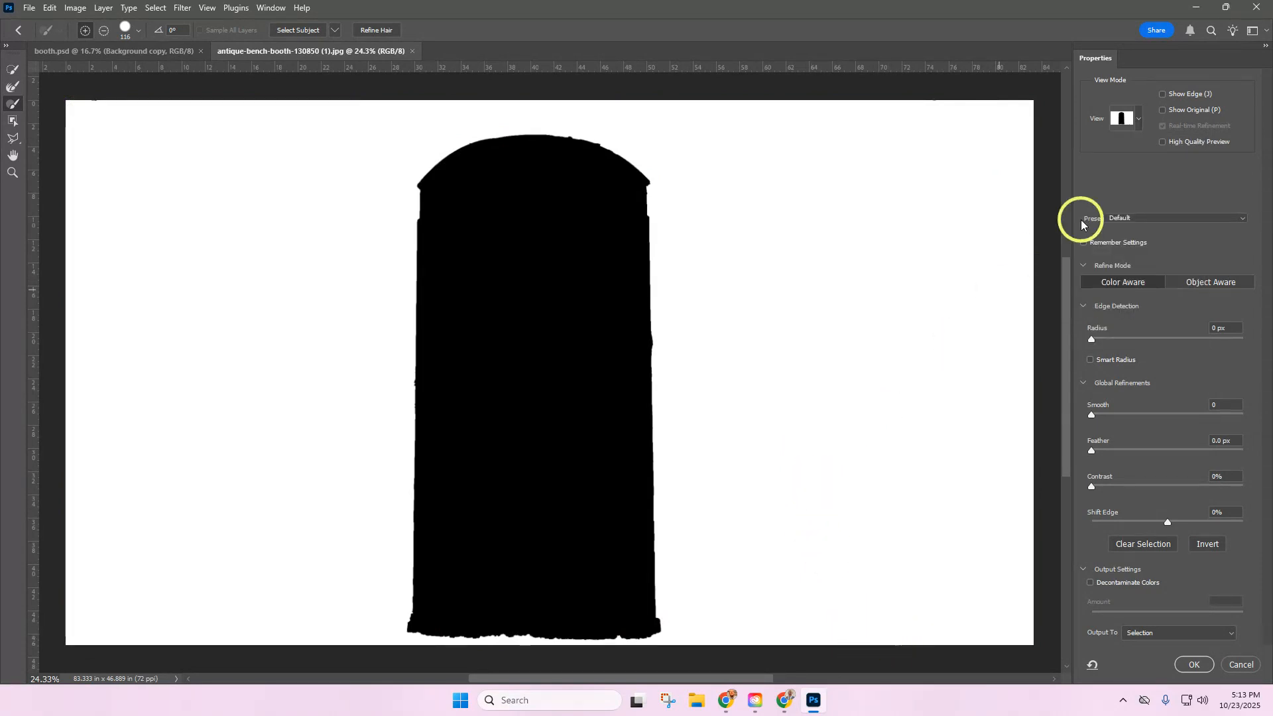
- Check the selection in Marching Ants view and return to the Black & White view
{"action": "left_click", "coordinate": [1124, 119]}
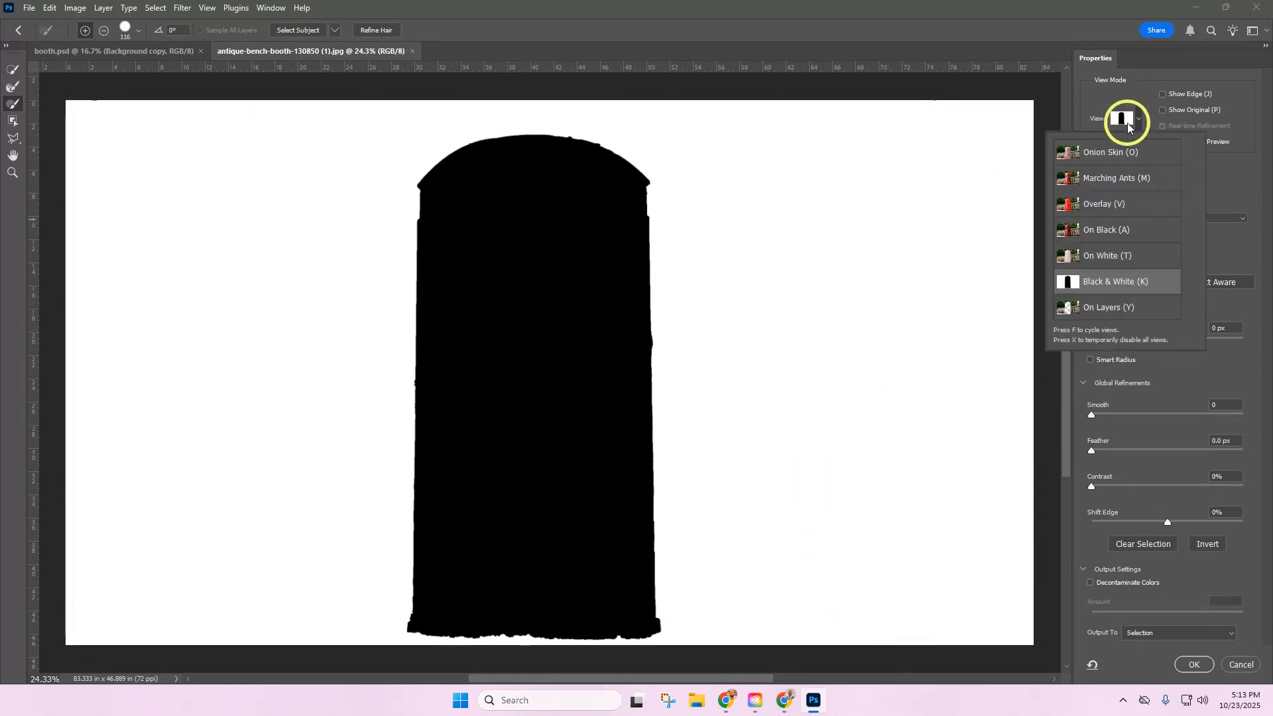
{"action": "left_click", "coordinate": [1114, 178]}
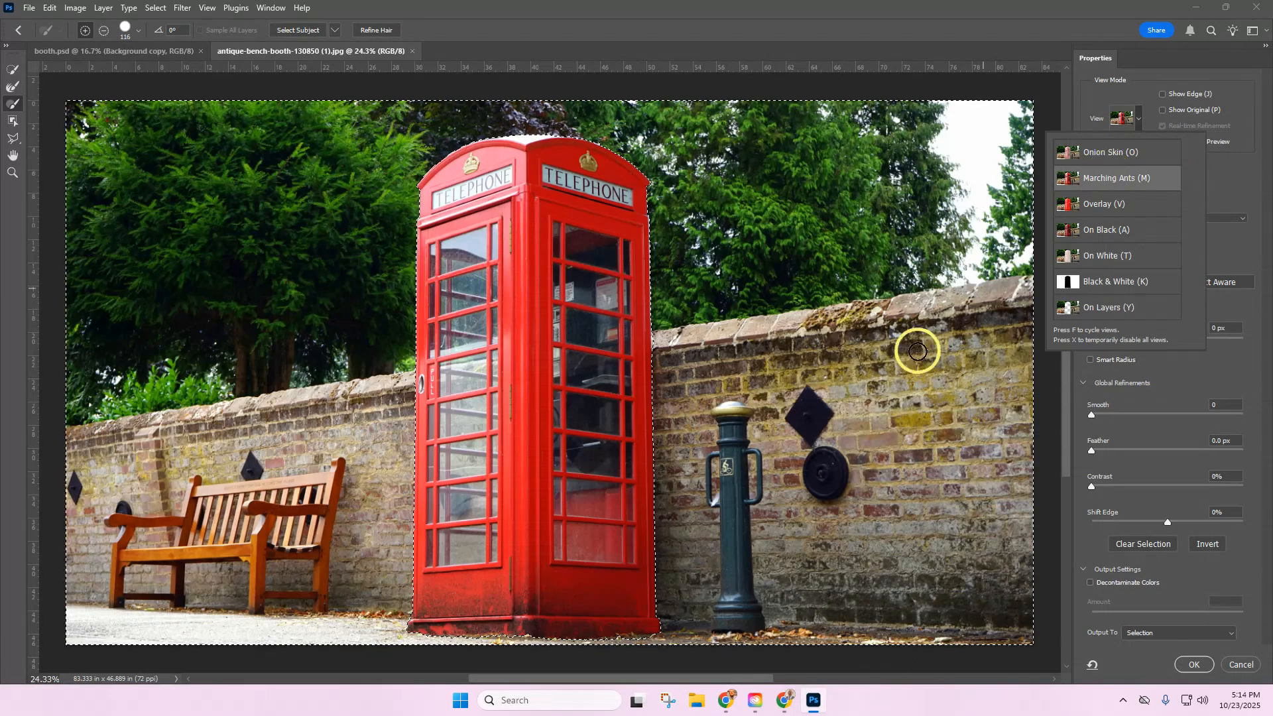
{"action": "left_click", "coordinate": [1099, 282]}
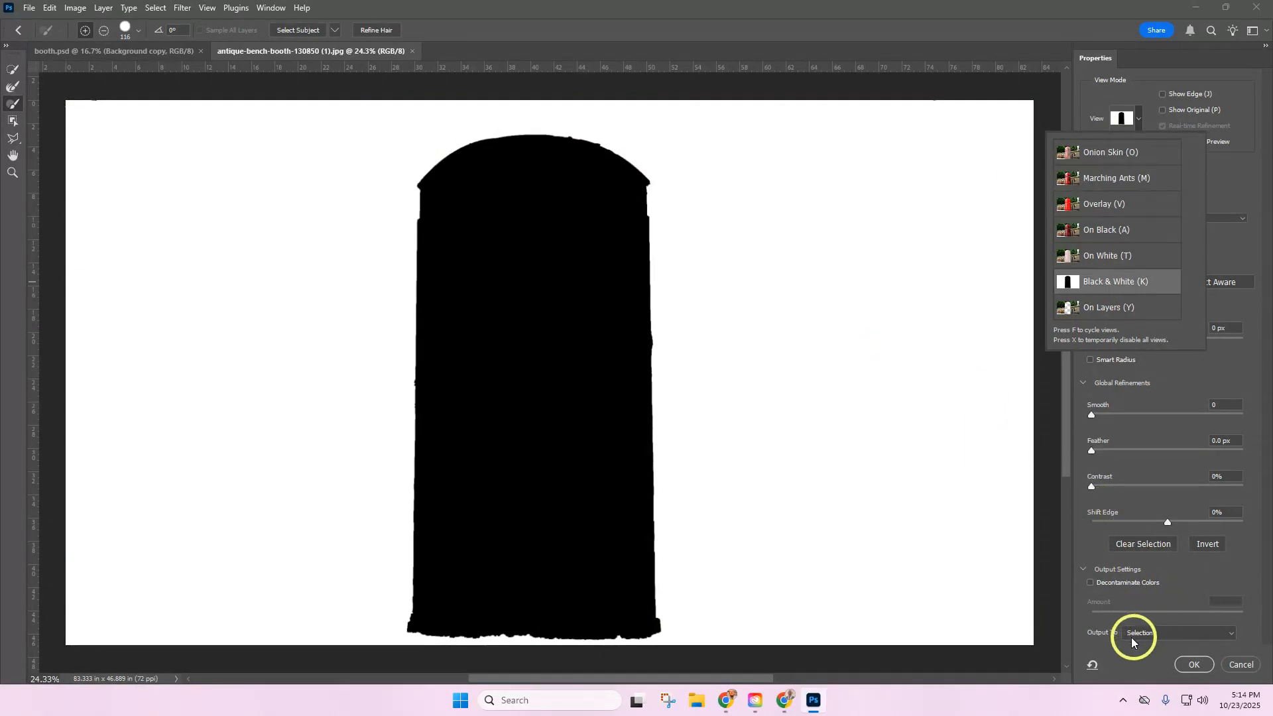
- Output the refined selection to a New Layer with Layer Mask
{"action": "left_click", "coordinate": [1084, 567]}
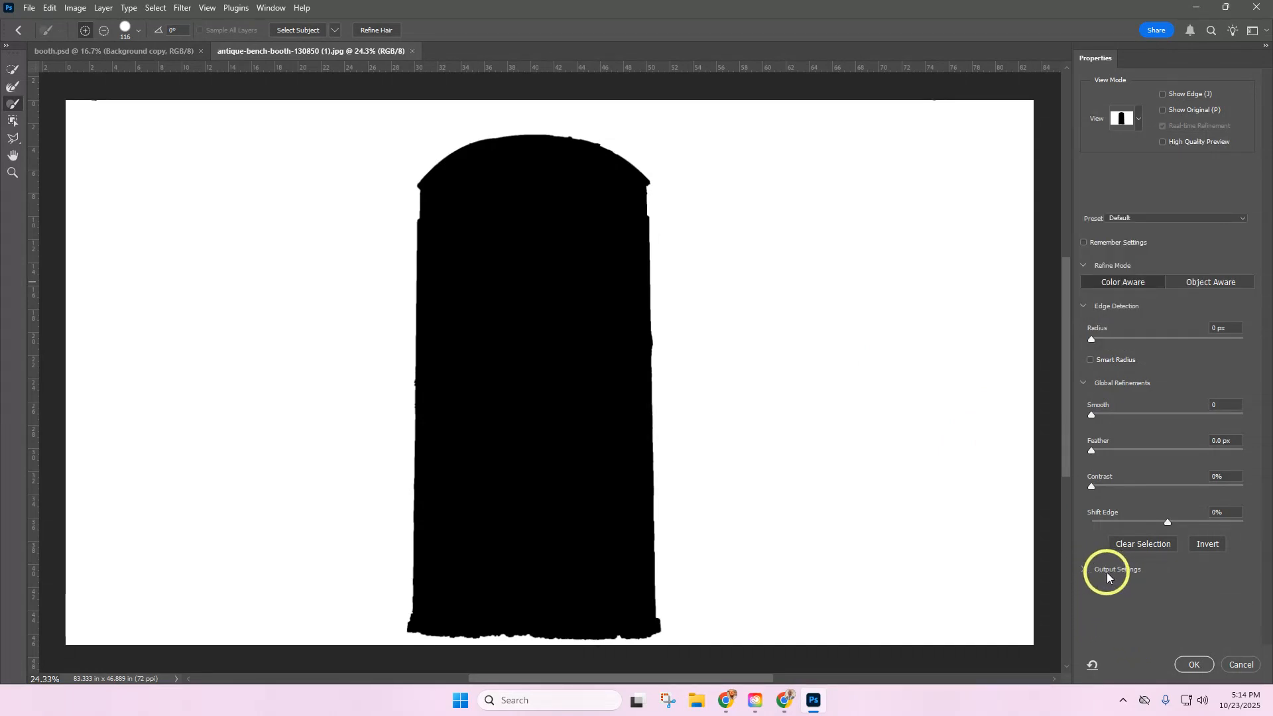
{"action": "left_click", "coordinate": [1083, 569]}
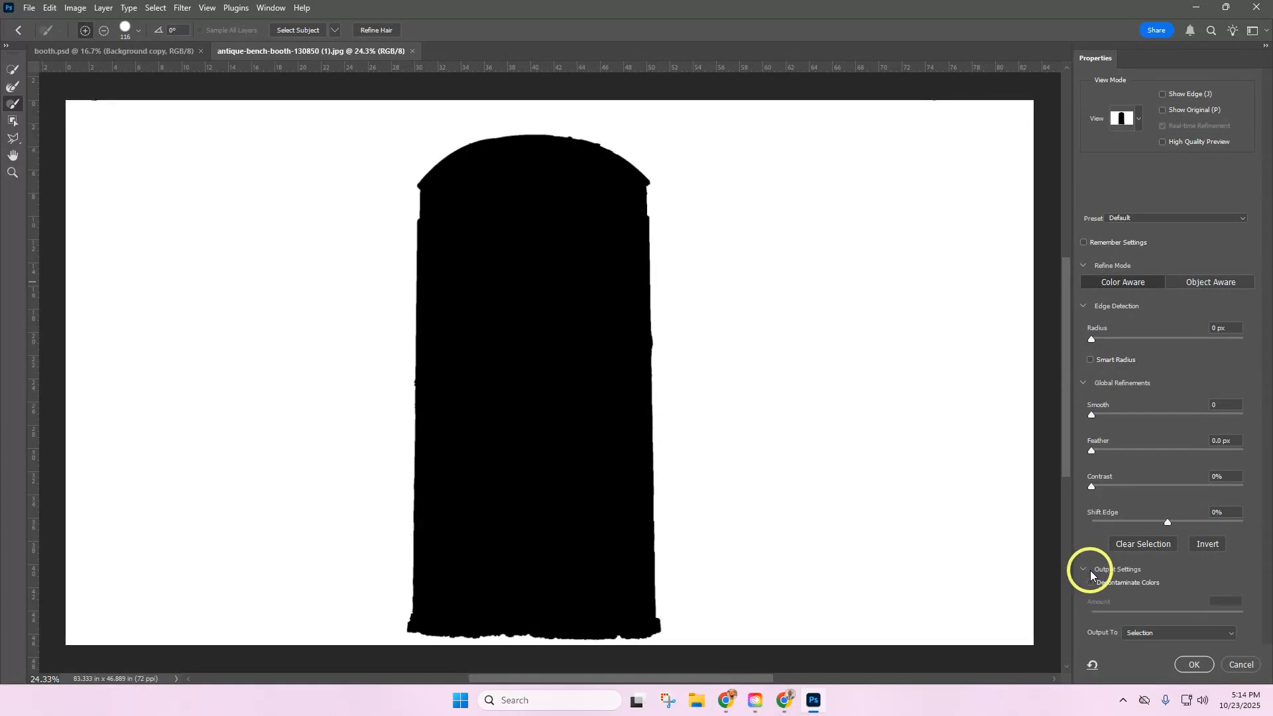
{"action": "left_click", "coordinate": [1138, 633]}
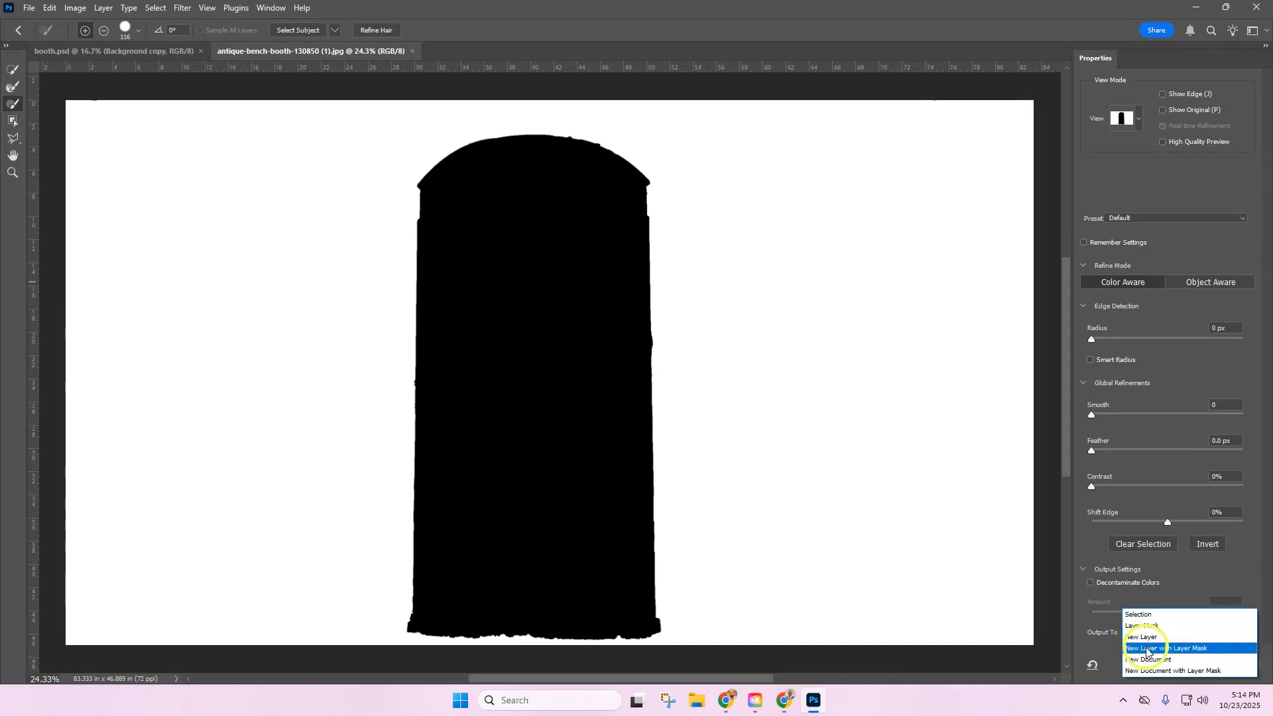
{"action": "left_click", "coordinate": [1191, 653]}
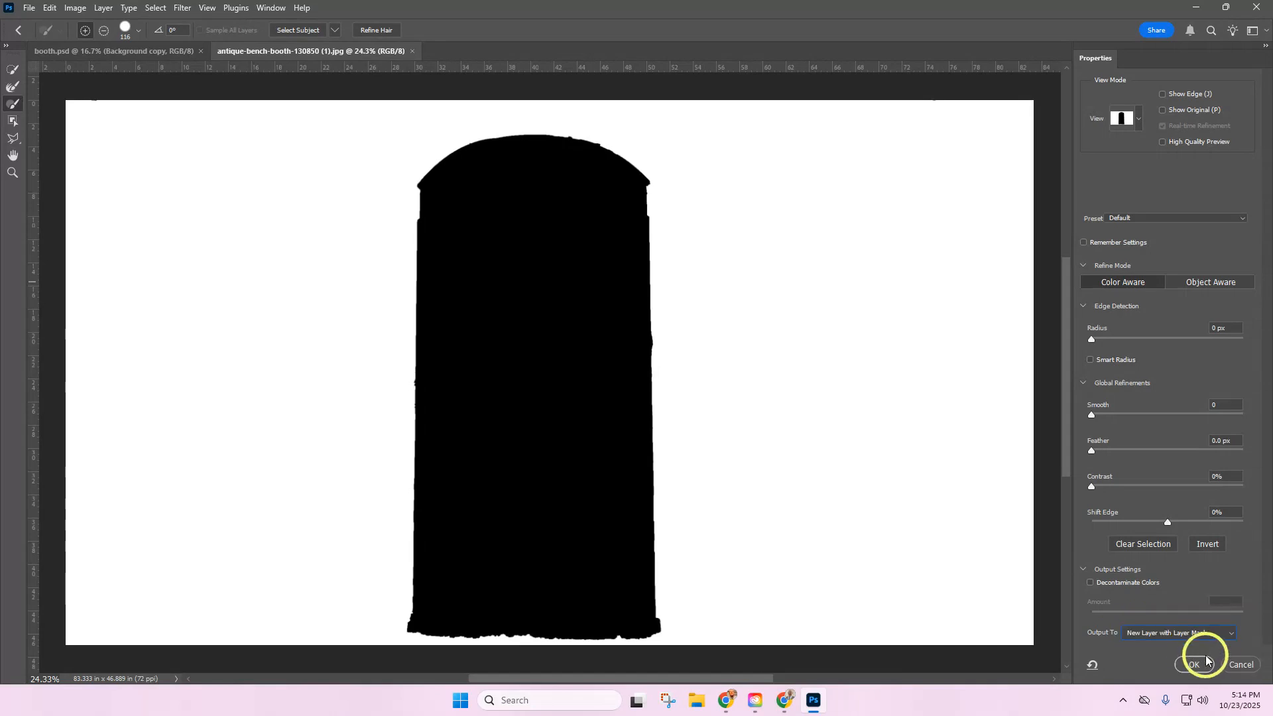
{"action": "left_click", "coordinate": [1191, 665]}
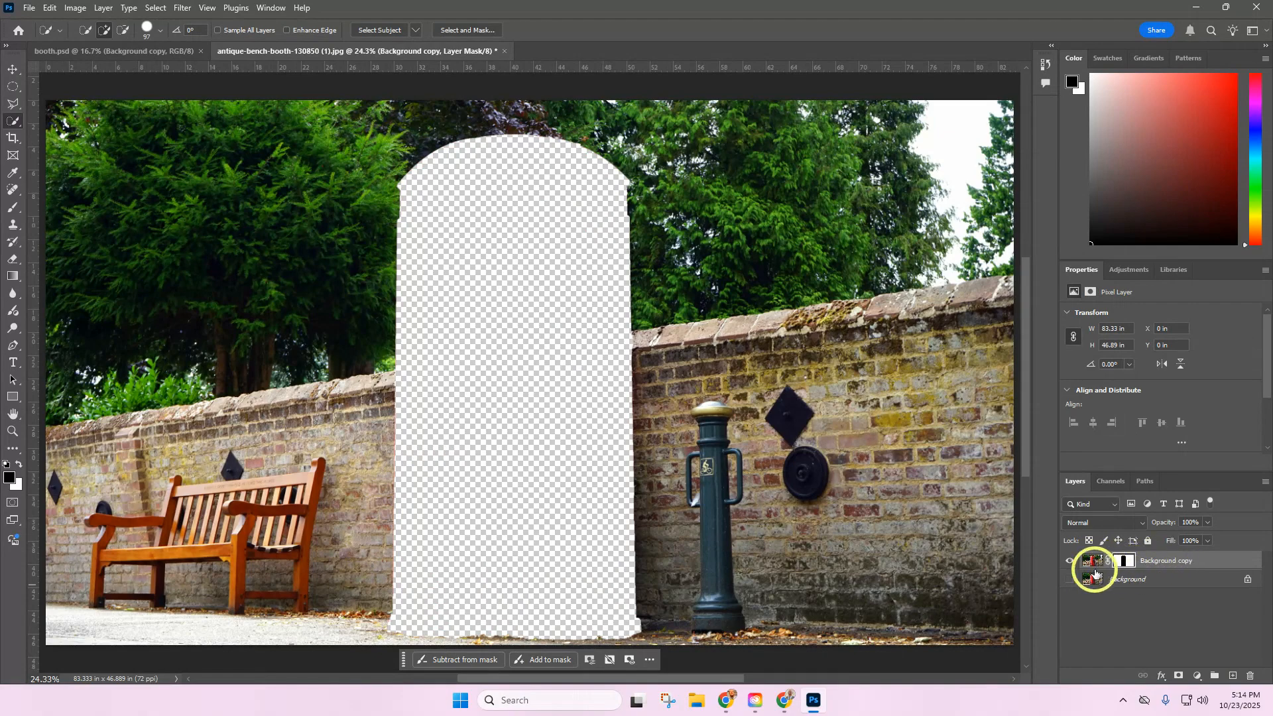
- Desaturate the image content of the Background copy layer and make the Background layer visible
{"action": "left_click", "coordinate": [1094, 562]}
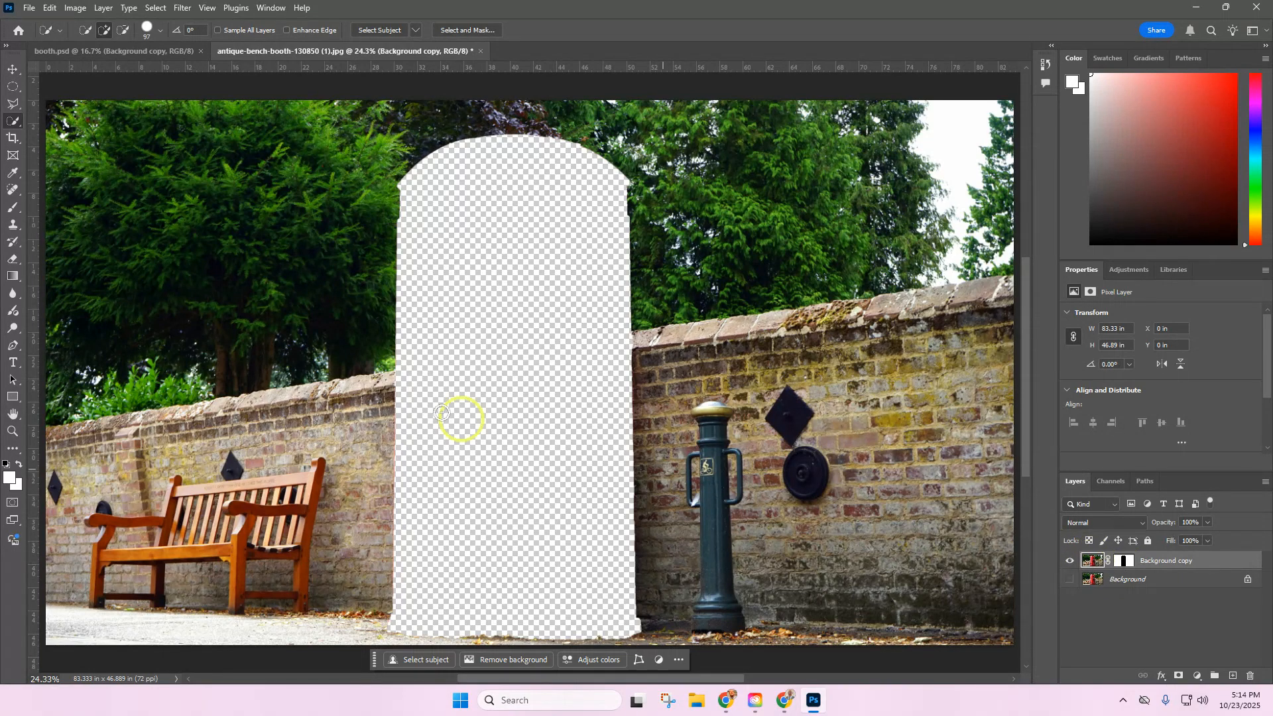
{"action": "left_click", "coordinate": [80, 13]}
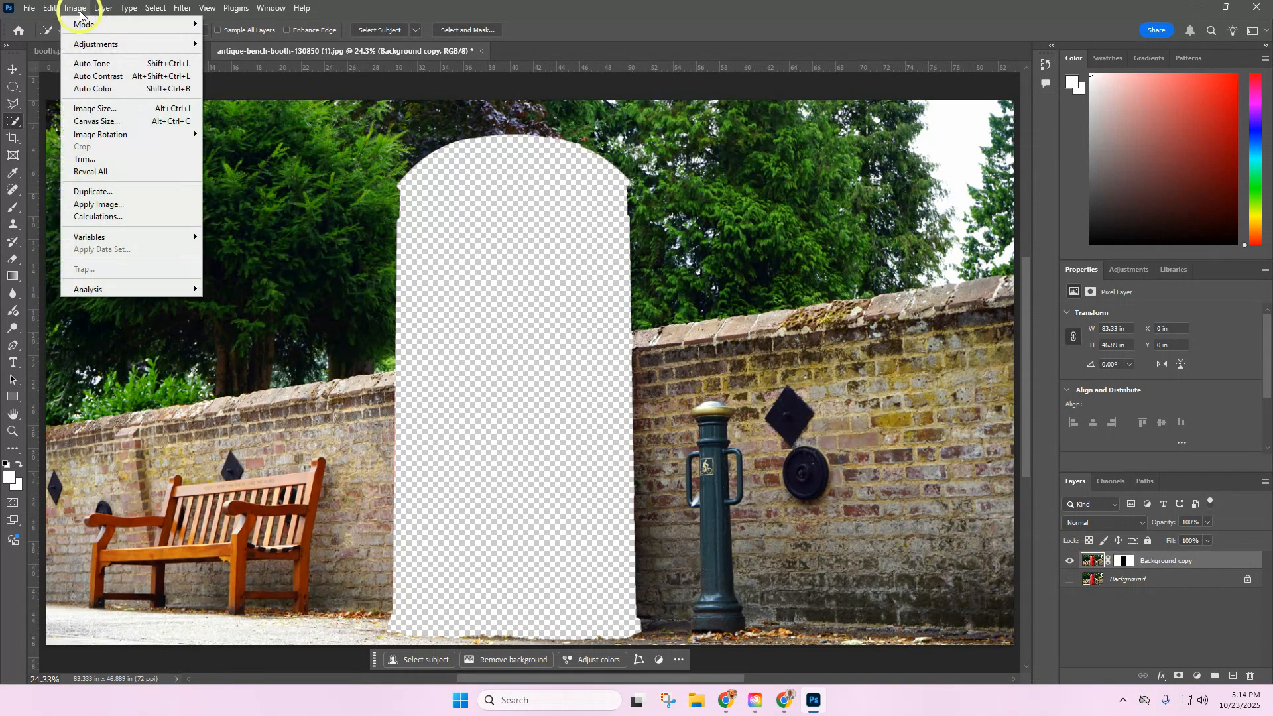
{"action": "mouse_move", "coordinate": [100, 44]}
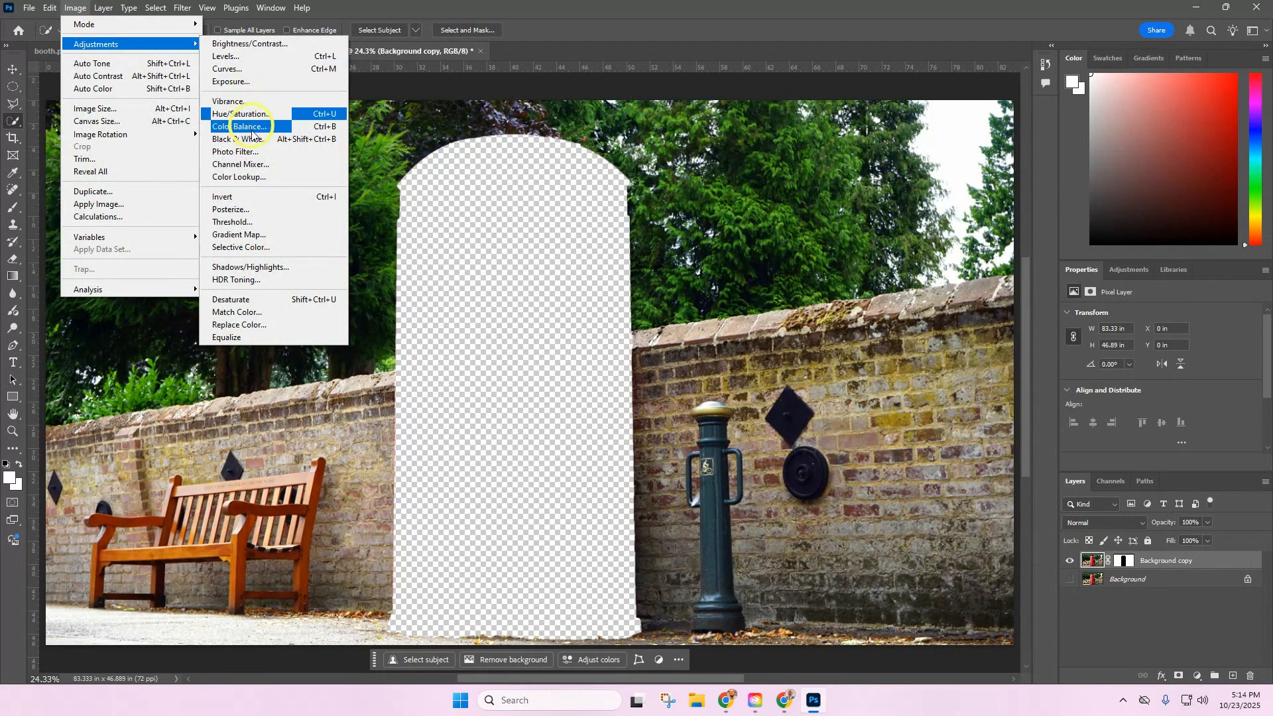
{"action": "left_click", "coordinate": [273, 300]}
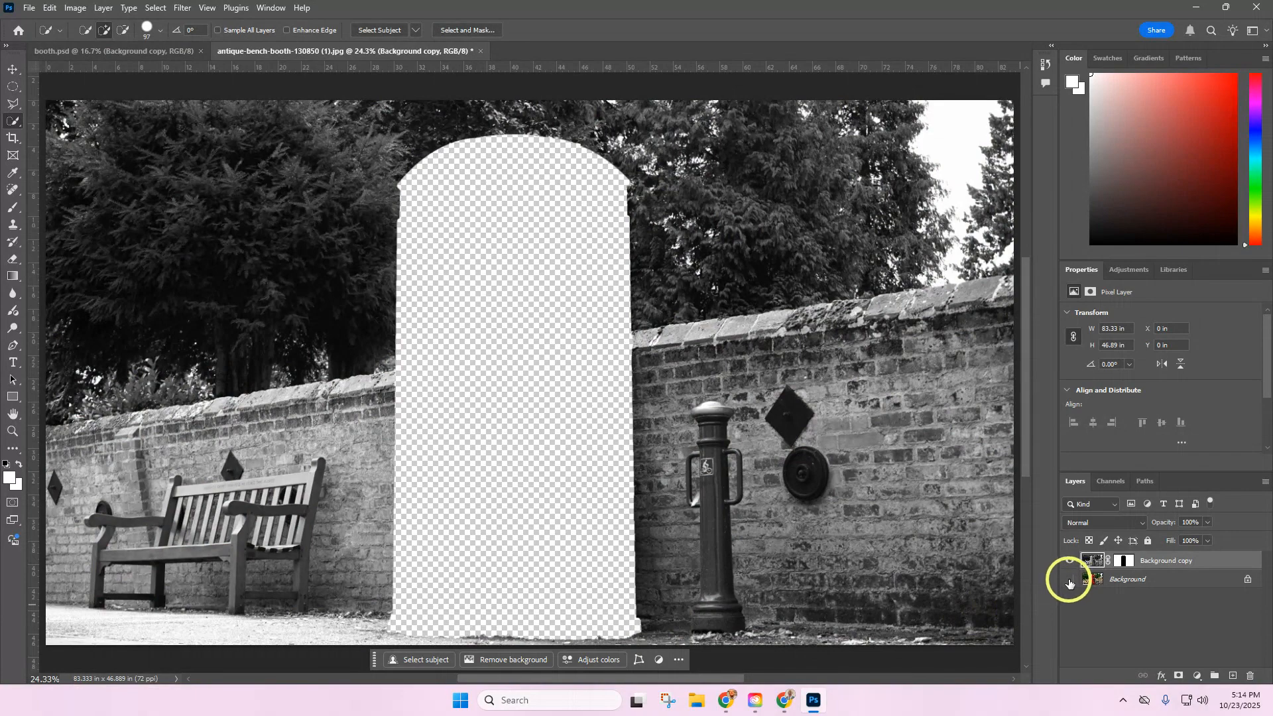
{"action": "left_click", "coordinate": [1069, 582]}
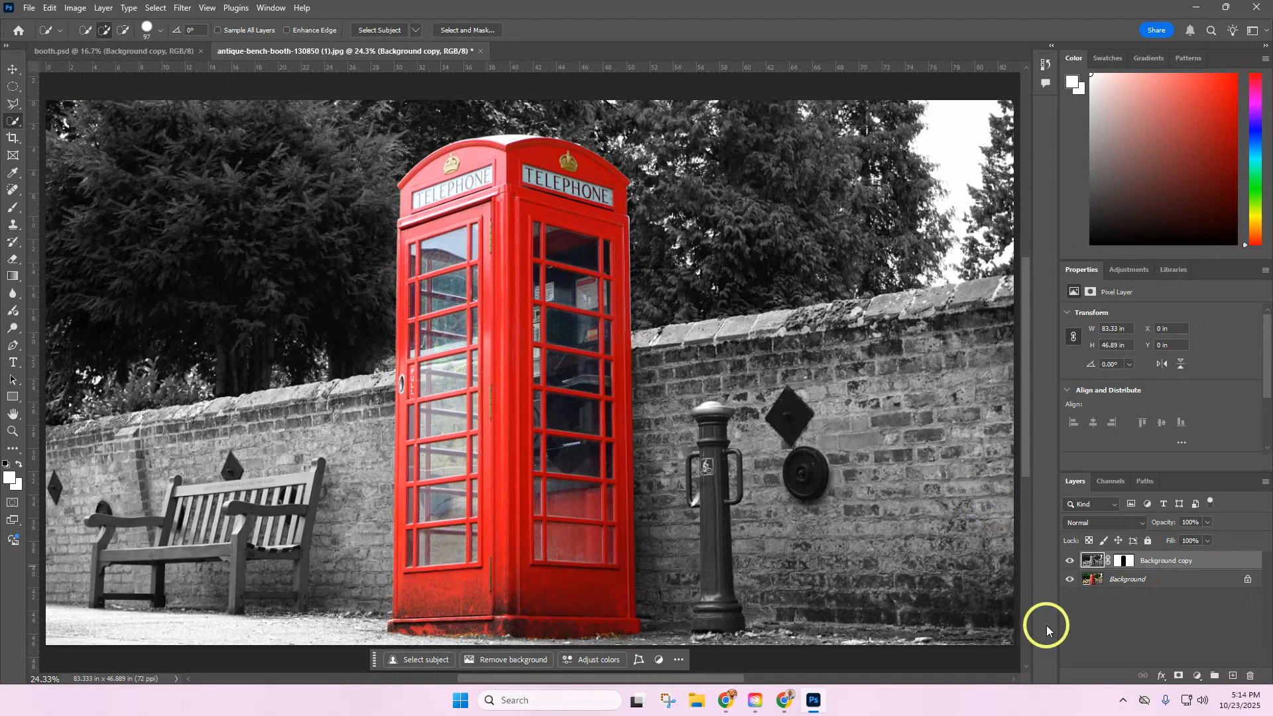
- Save the document to cloud documents under the name "emphasis"
{"action": "left_click", "coordinate": [29, 9]}
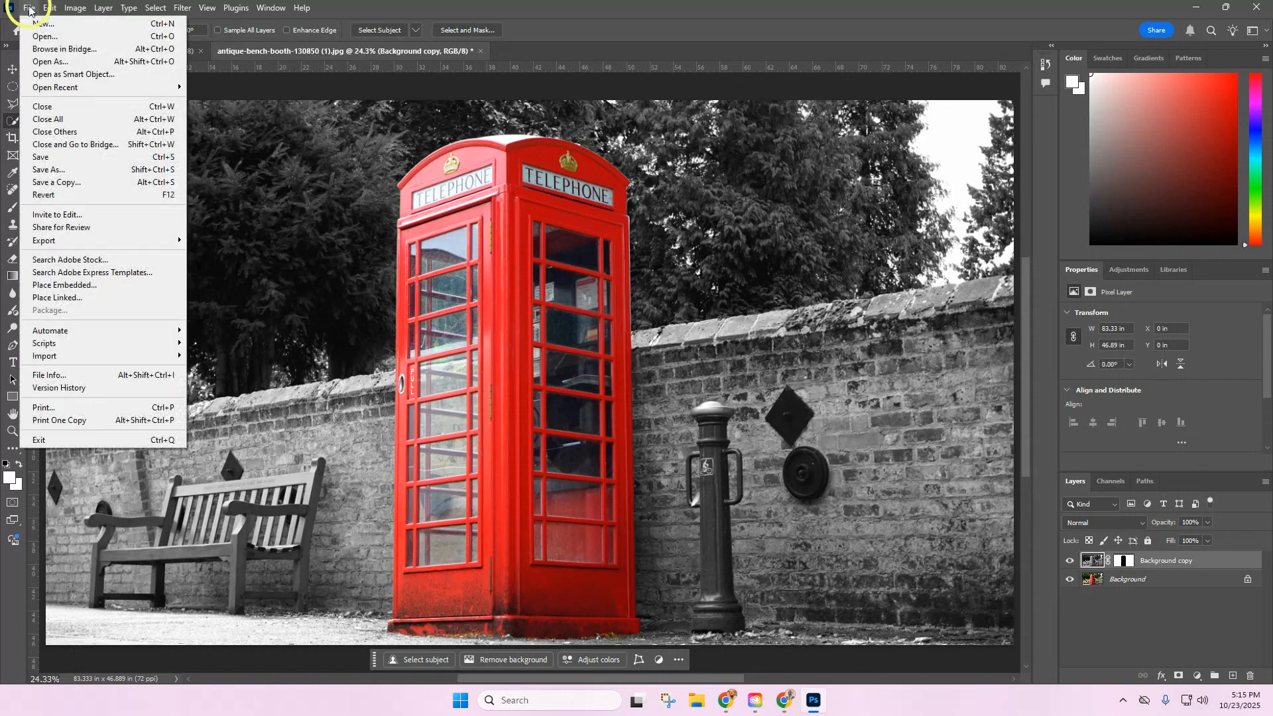
{"action": "left_click", "coordinate": [53, 171]}
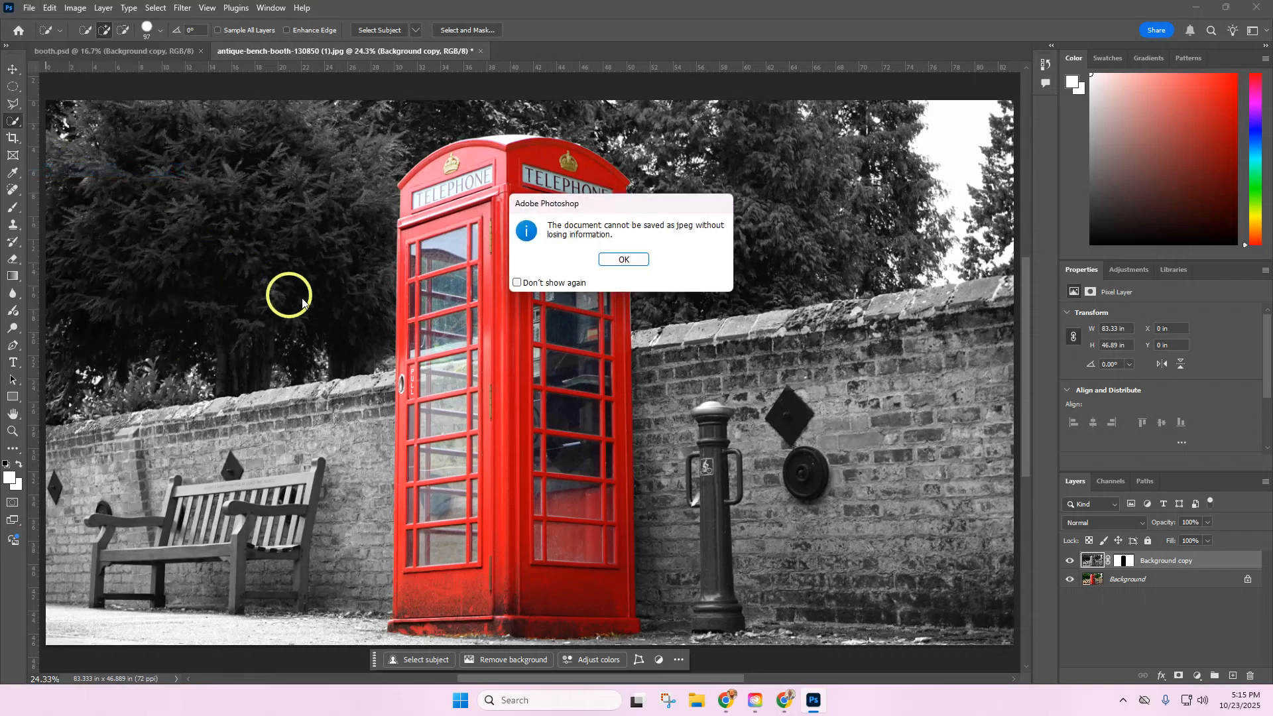
{"action": "left_click", "coordinate": [625, 260]}
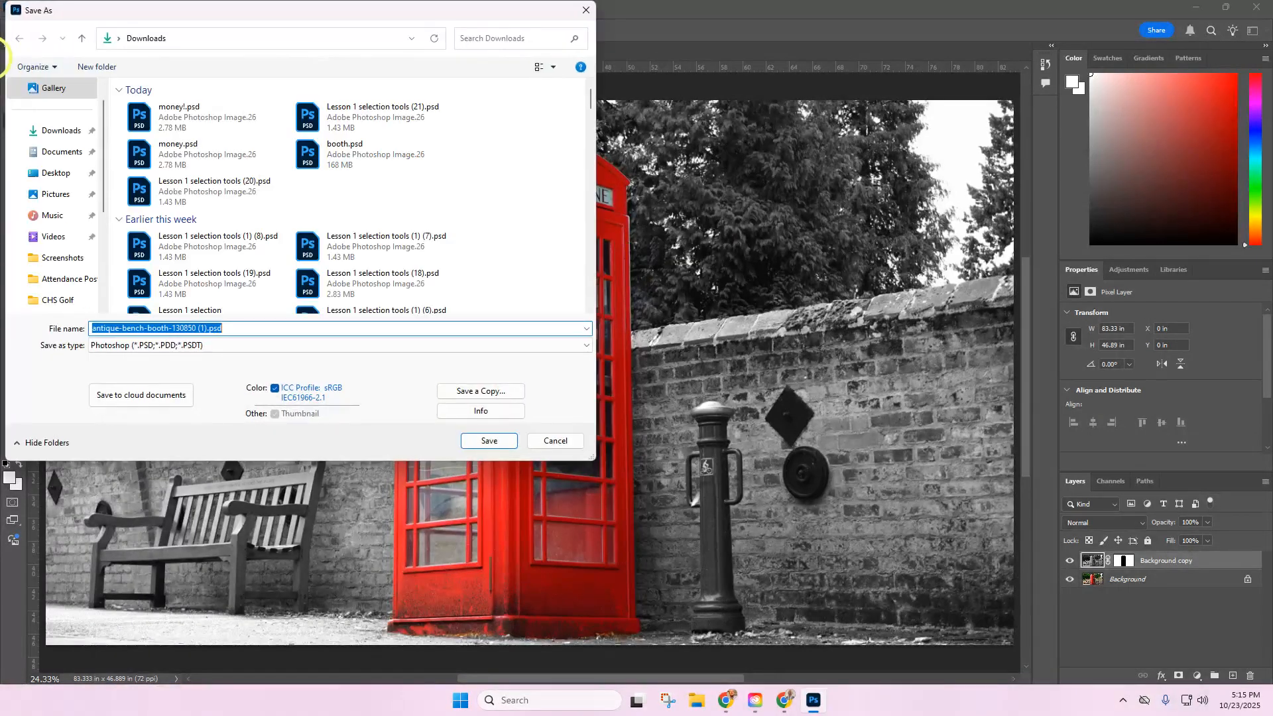
{"action": "left_click", "coordinate": [141, 395]}
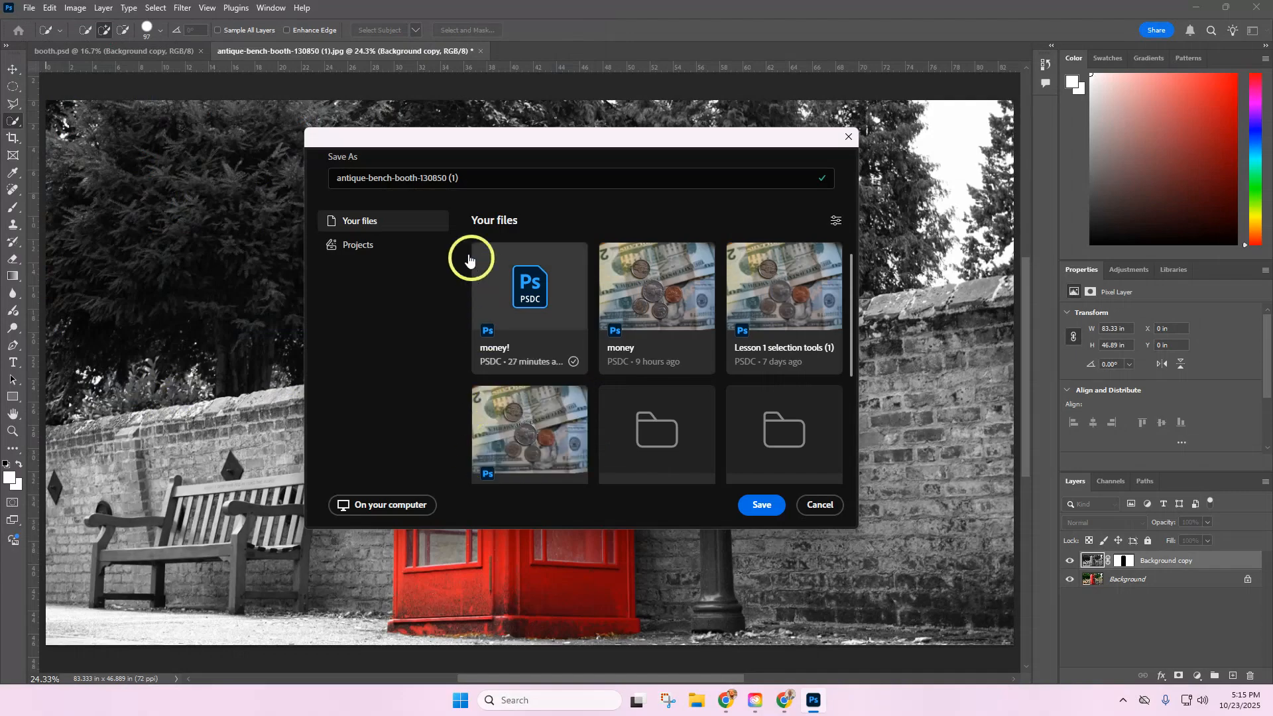
{"action": "double_click", "coordinate": [455, 178]}
{"action": "left_click_drag", "start_coordinate": [416, 179], "coordinate": [319, 181]}
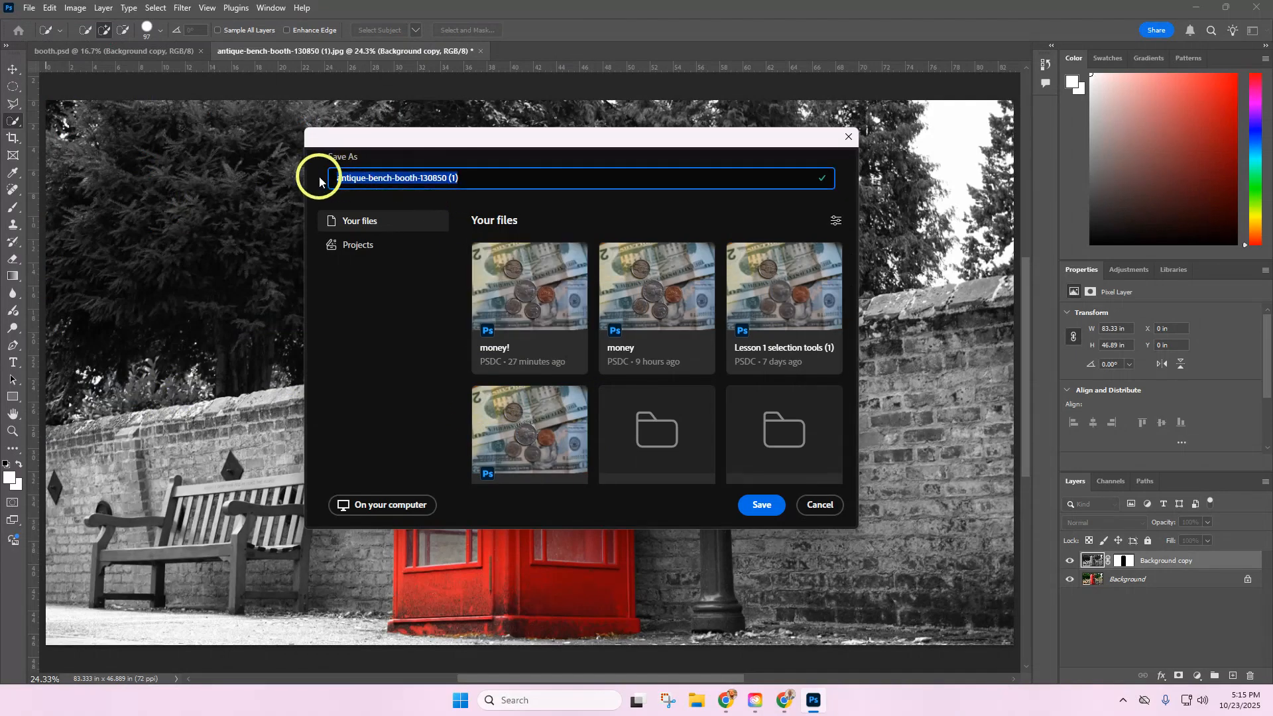
{"action": "key", "text": "BackSpace"}
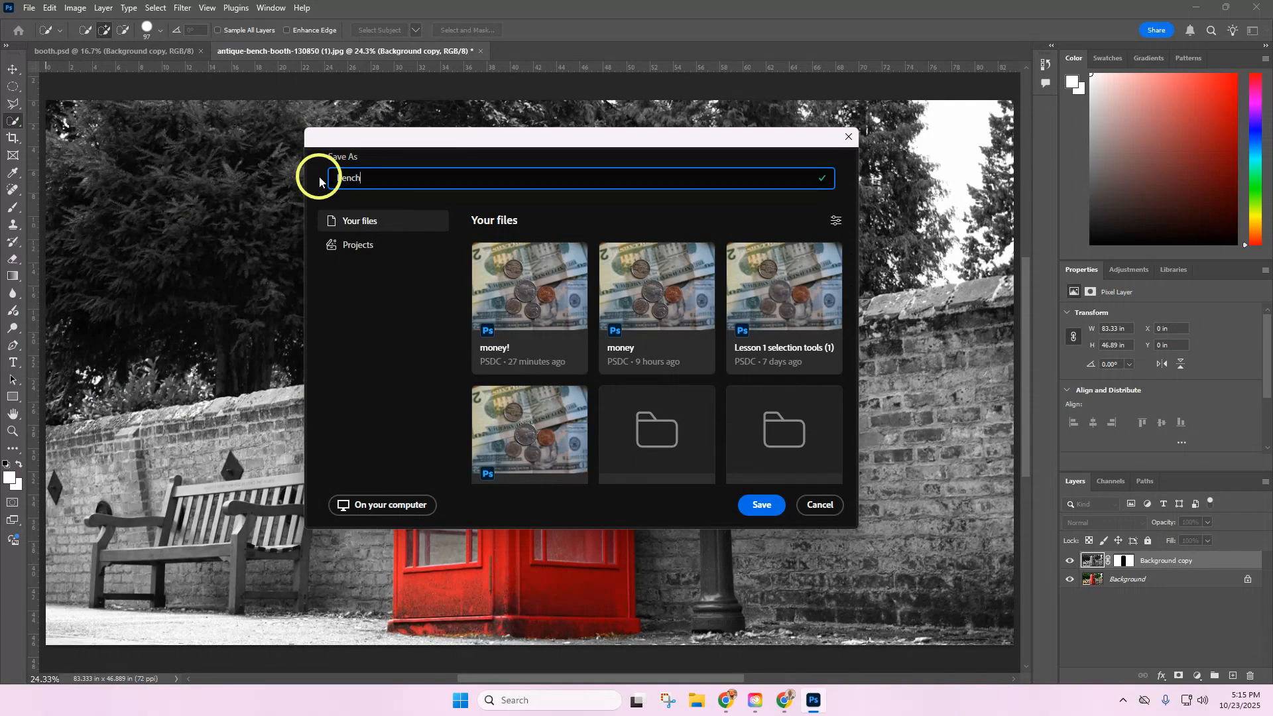
{"action": "key", "text": "BackSpace"}
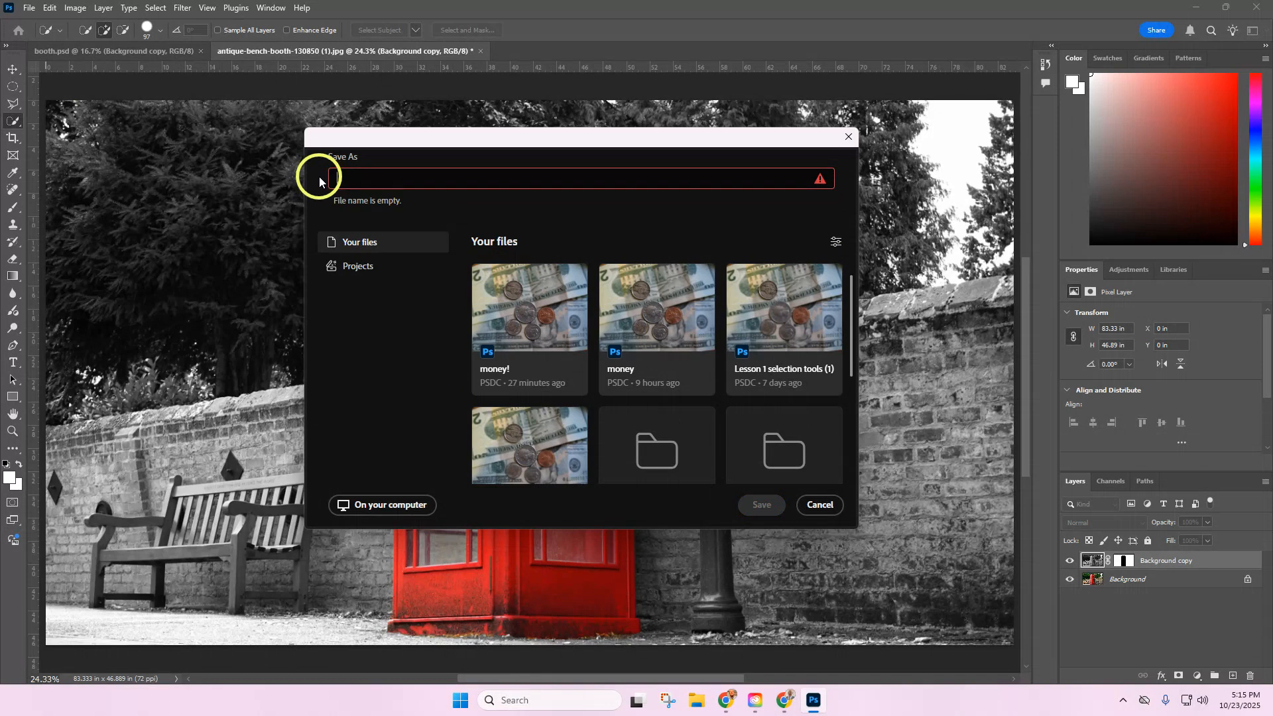
{"action": "type", "text": "am"}
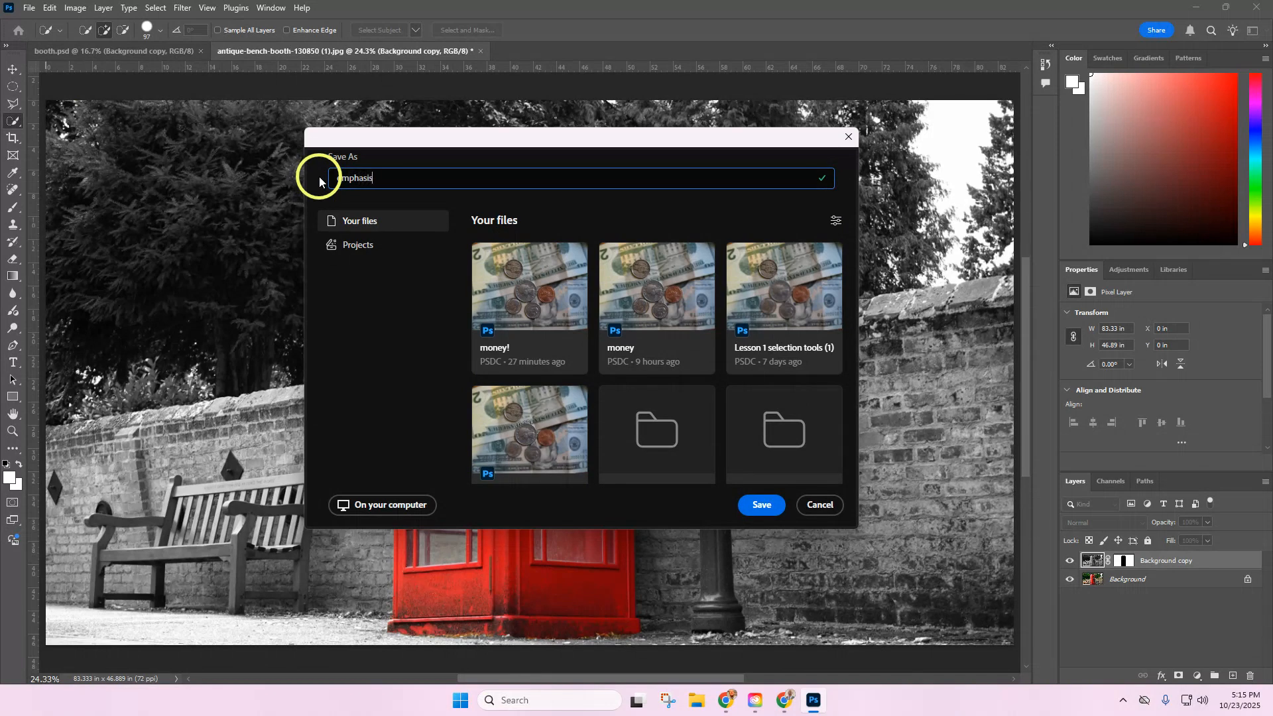
{"action": "left_click", "coordinate": [763, 512]}
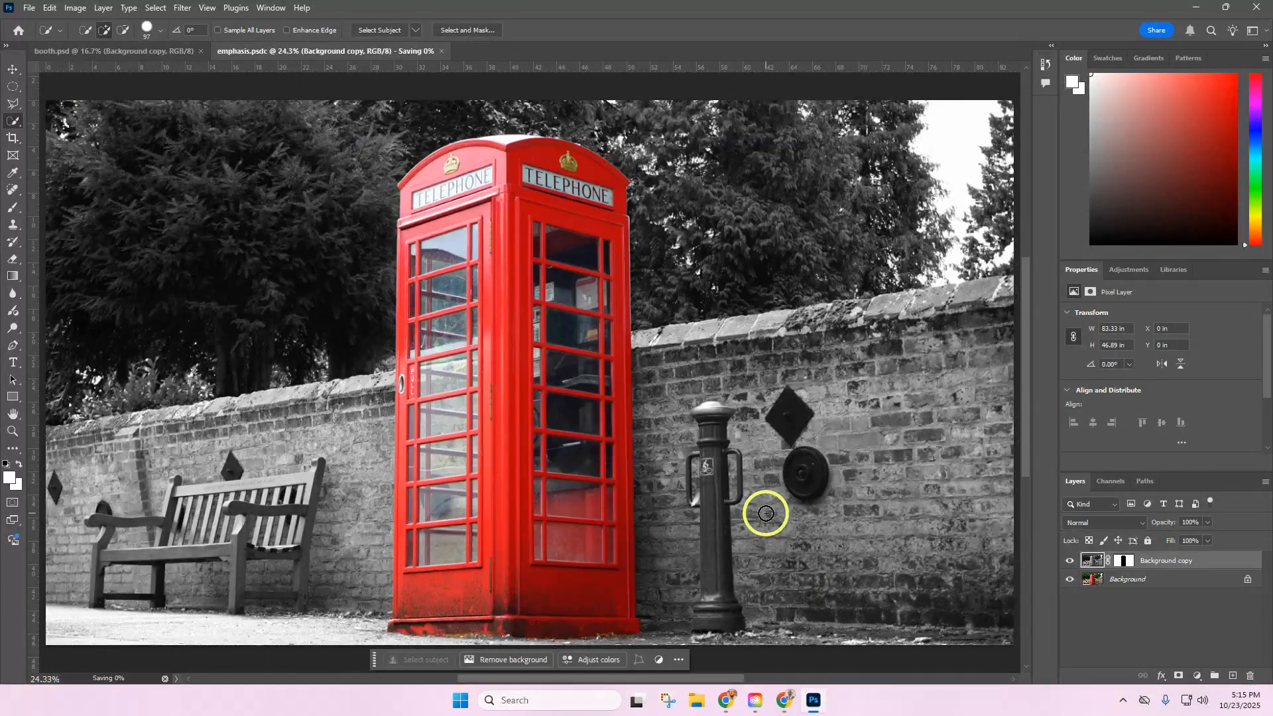
- Save the document on the computer in Downloads as emphasis.psd, keeping Maximize Compatibility on
{"action": "left_click", "coordinate": [32, 11]}
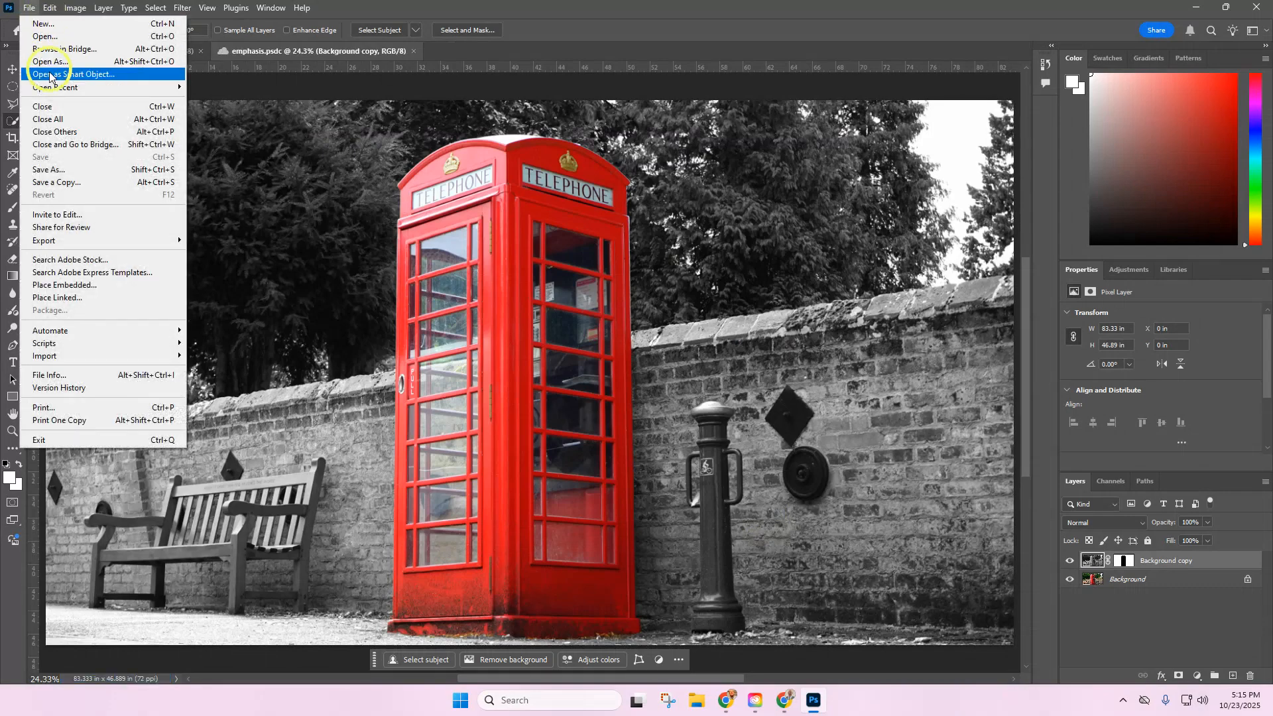
{"action": "left_click", "coordinate": [47, 169]}
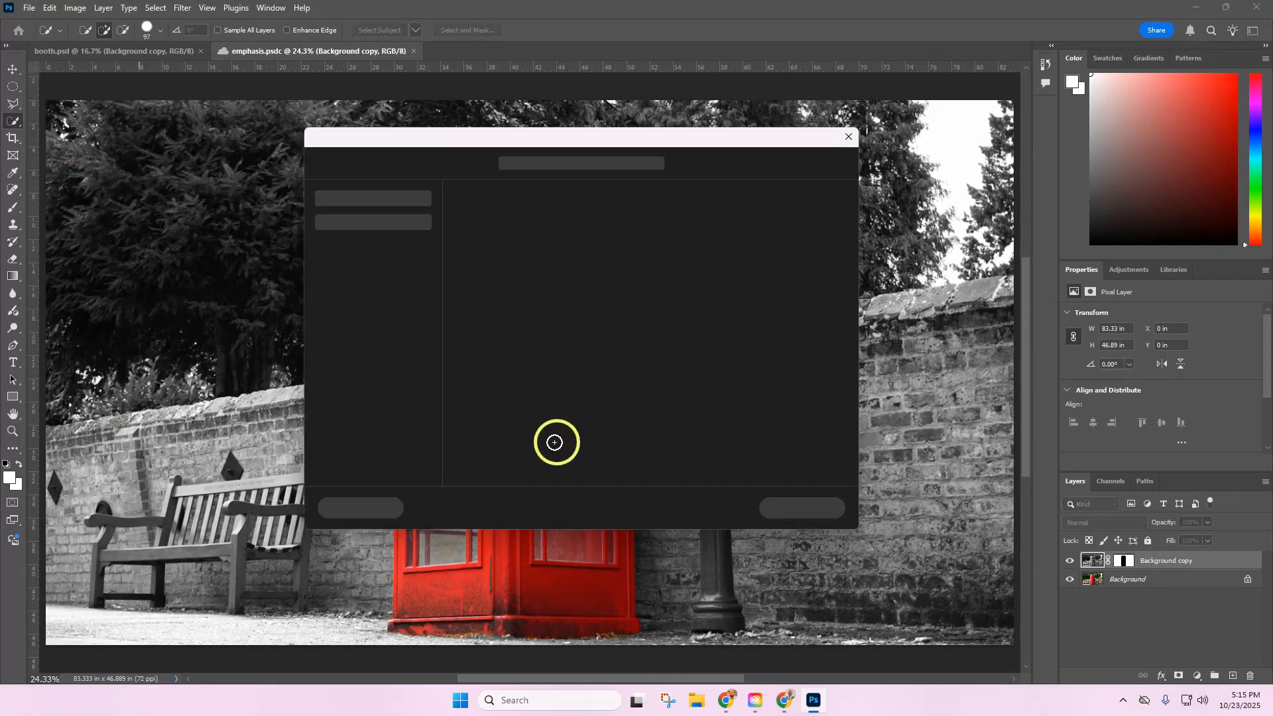
{"action": "left_click", "coordinate": [380, 506]}
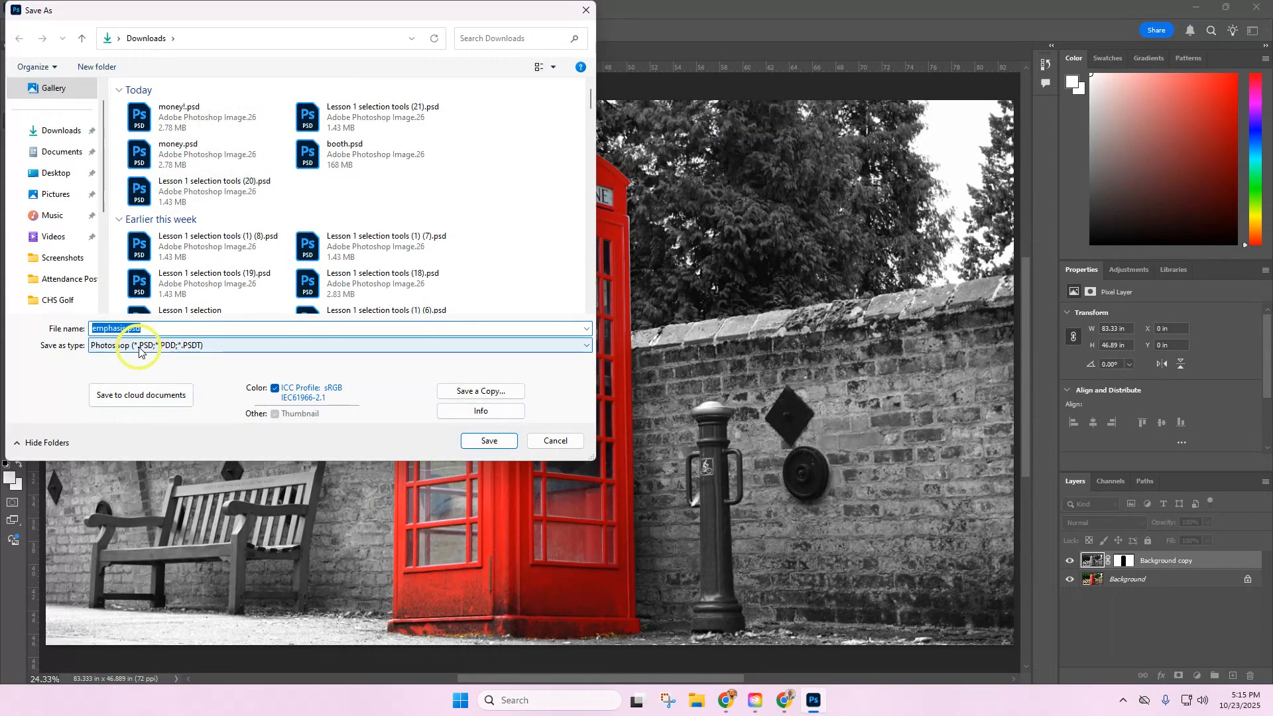
{"action": "left_click", "coordinate": [487, 440]}
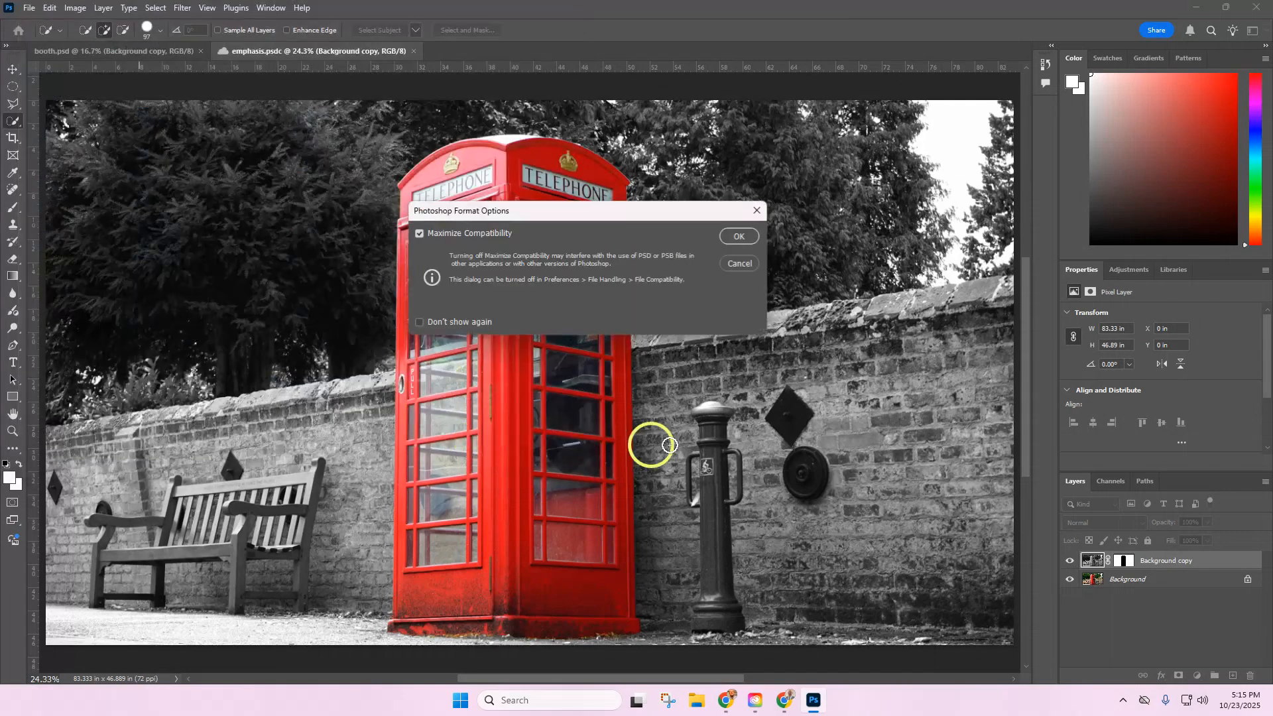
{"action": "left_click", "coordinate": [740, 237]}
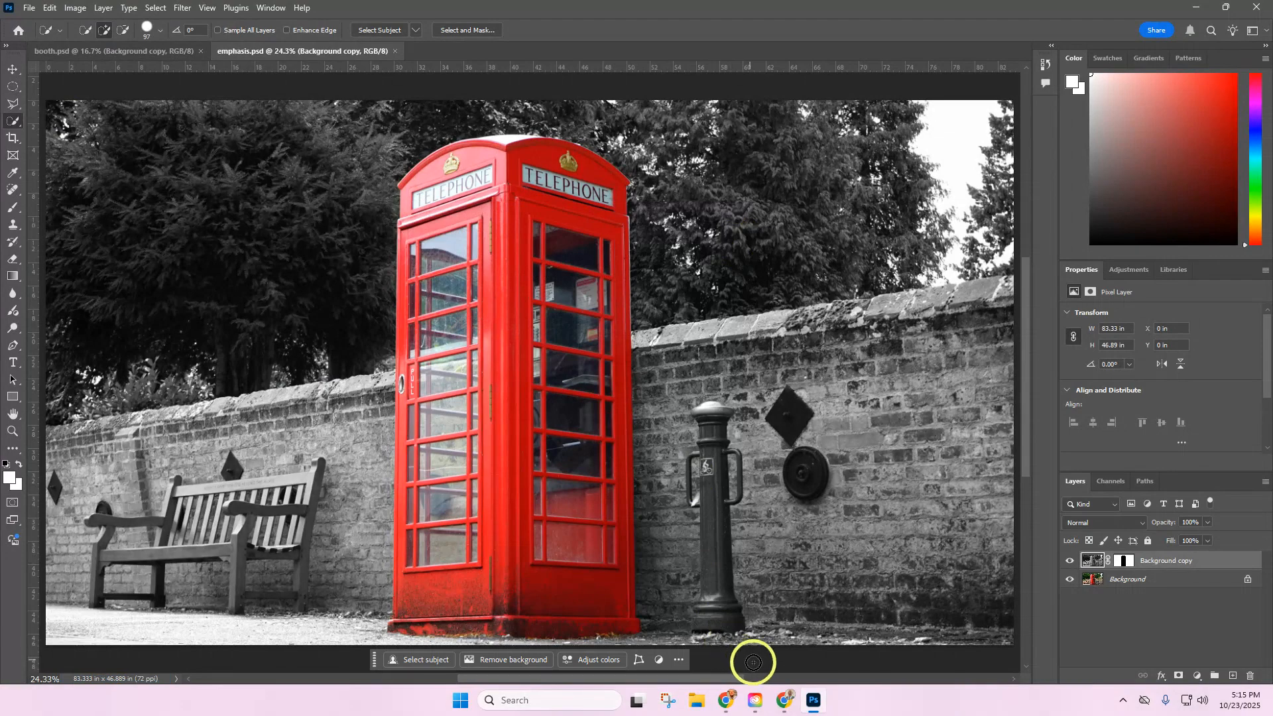
- Switch to Chrome, close the booth photo's page and go to the file upload area of the Color Emphasis - Tutorial assignment
{"action": "left_click", "coordinate": [776, 701]}
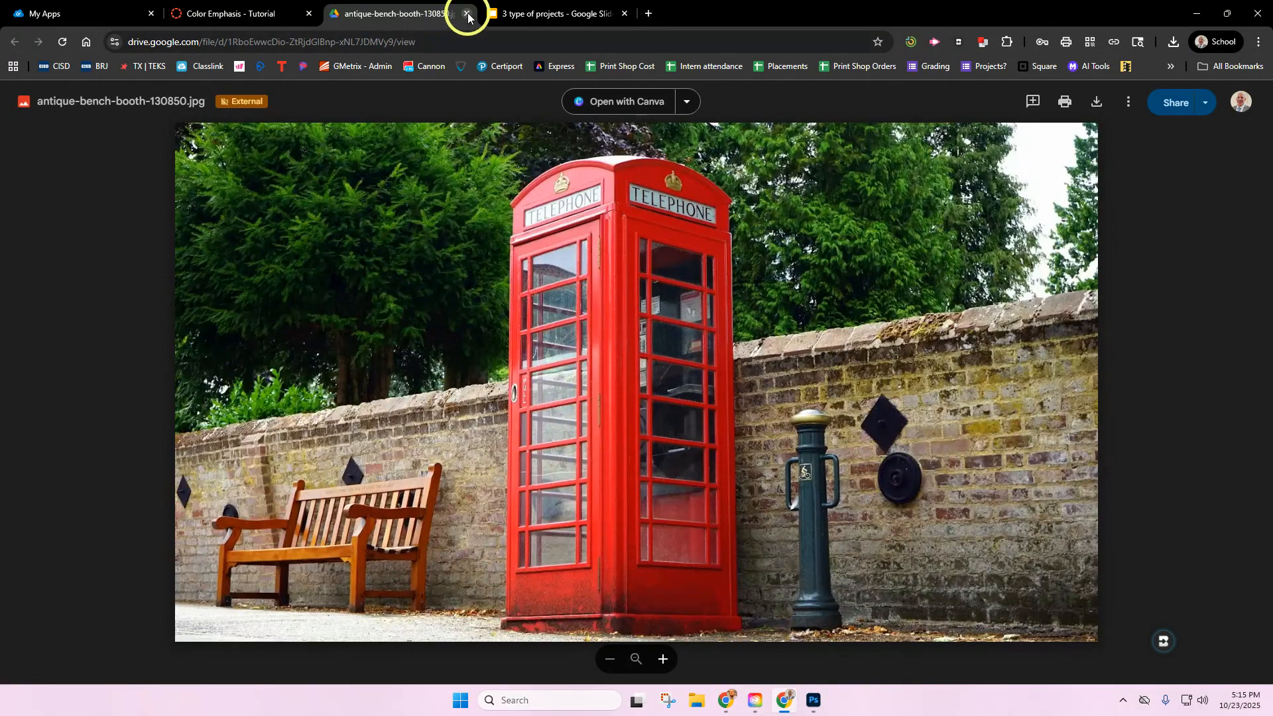
{"action": "left_click", "coordinate": [466, 14]}
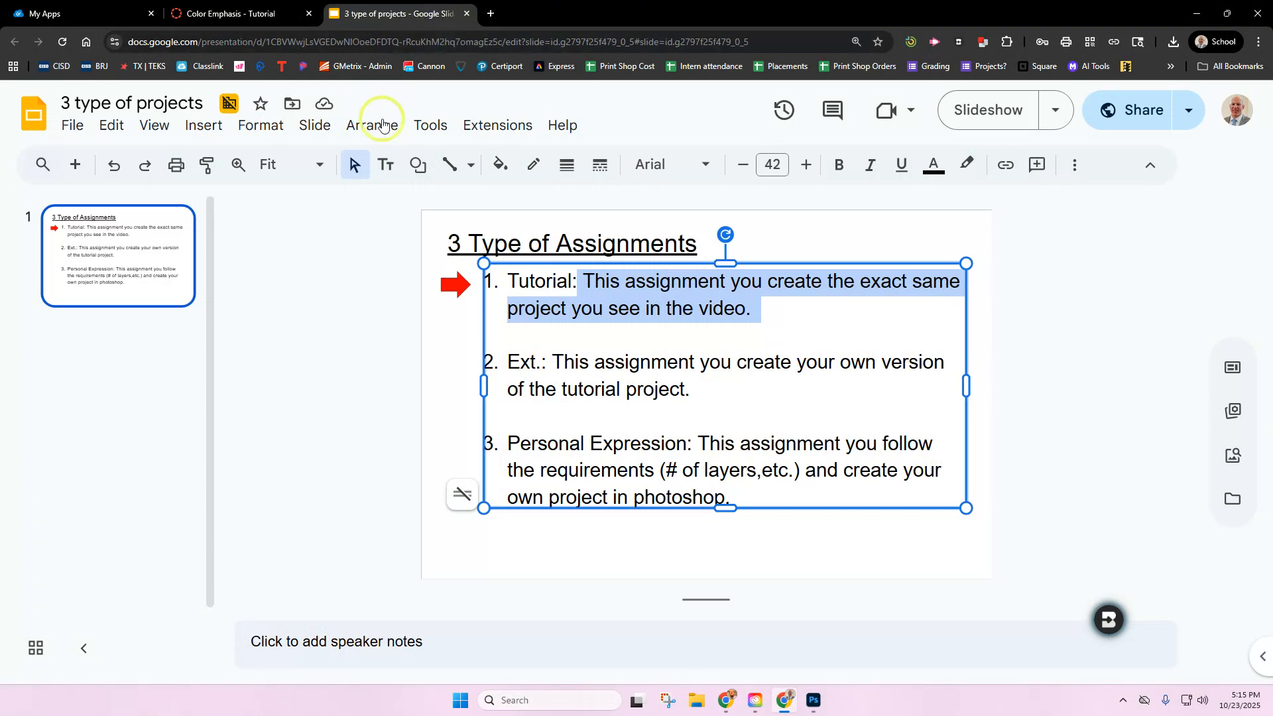
{"action": "left_click", "coordinate": [259, 13]}
{"action": "left_click", "coordinate": [1058, 104]}
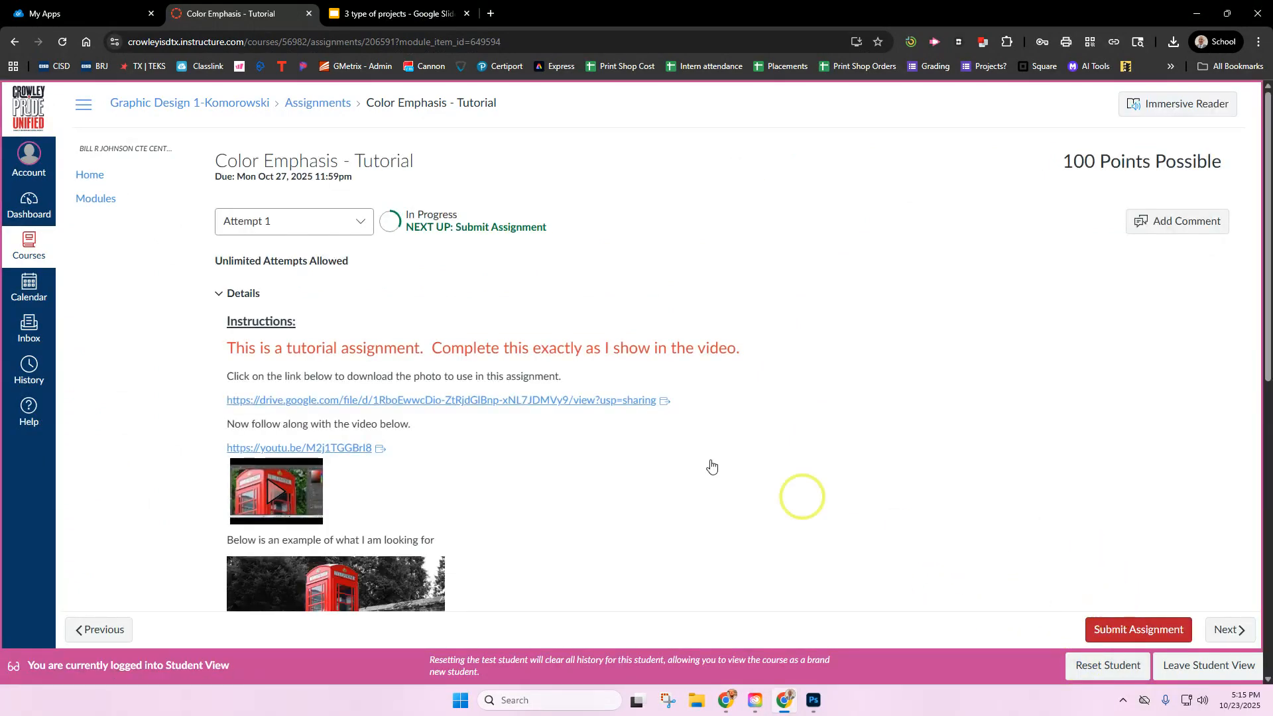
{"action": "scroll", "coordinate": [511, 391], "scroll_direction": "down", "scroll_amount": 10}
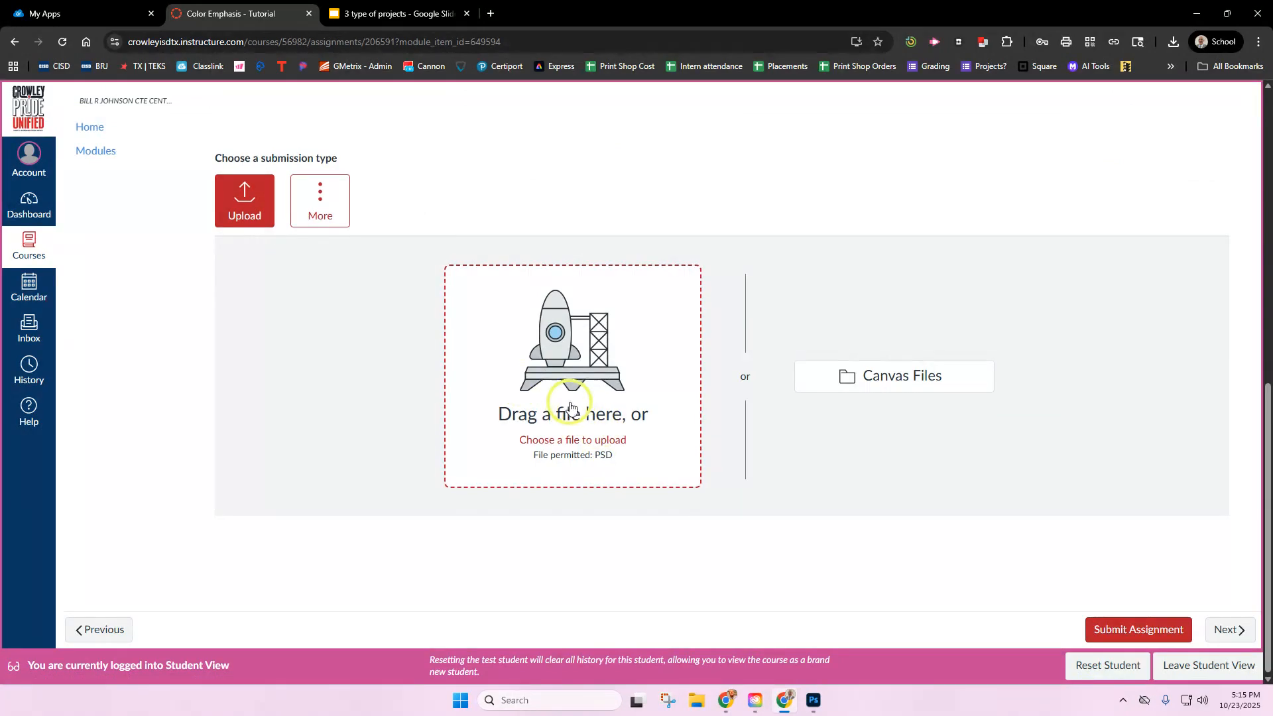
- Upload emphasis.psd from the Downloads folder to the Color Emphasis - Tutorial assignment and submit it
{"action": "left_click", "coordinate": [581, 422]}
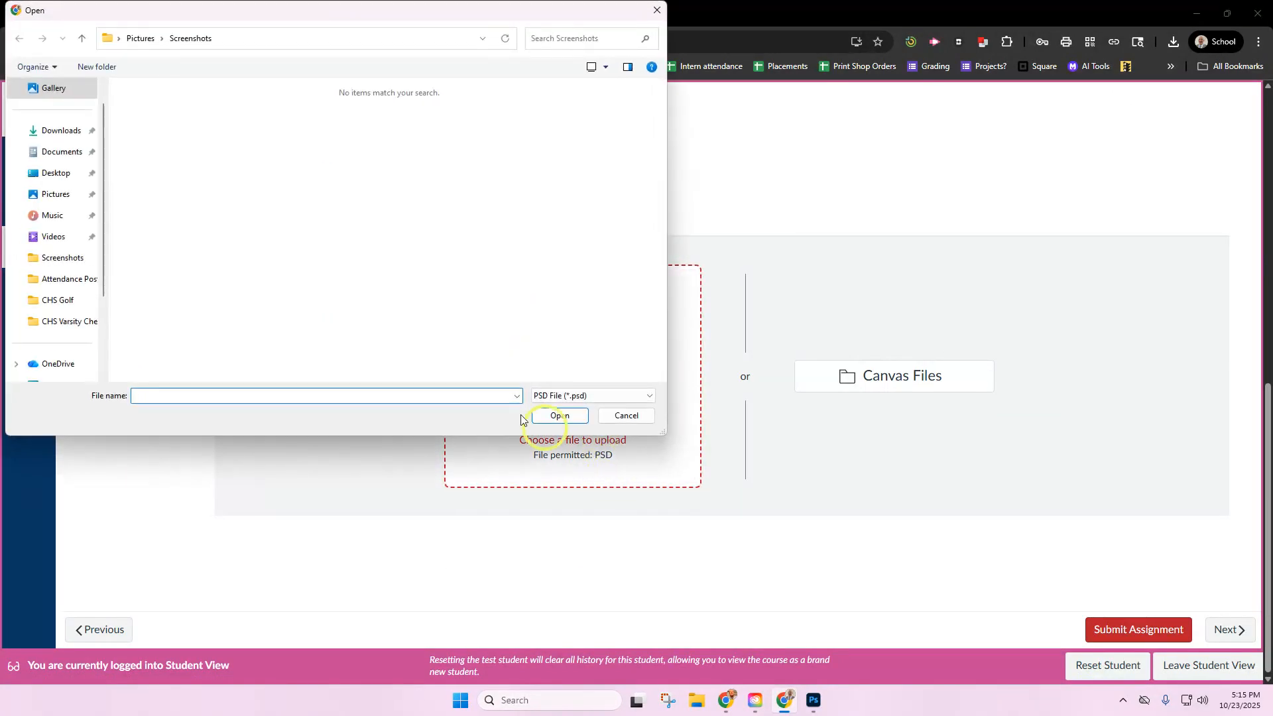
{"action": "left_click", "coordinate": [60, 137]}
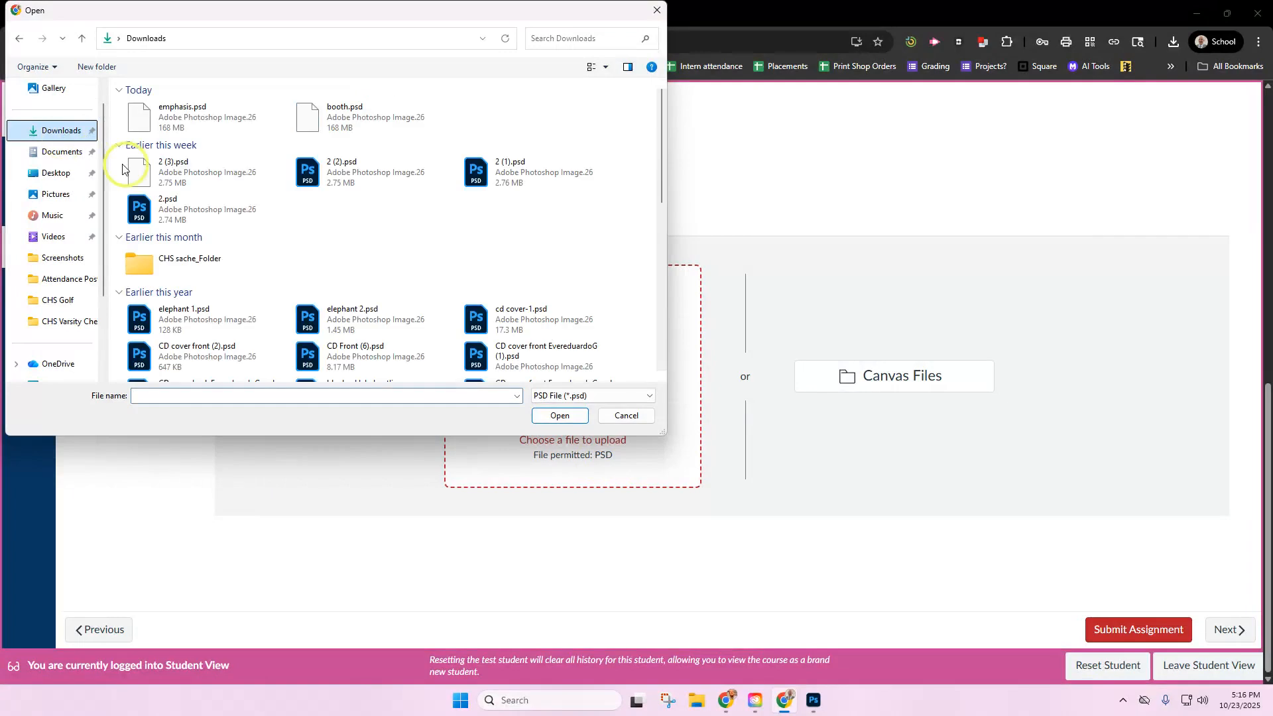
{"action": "left_click", "coordinate": [169, 116]}
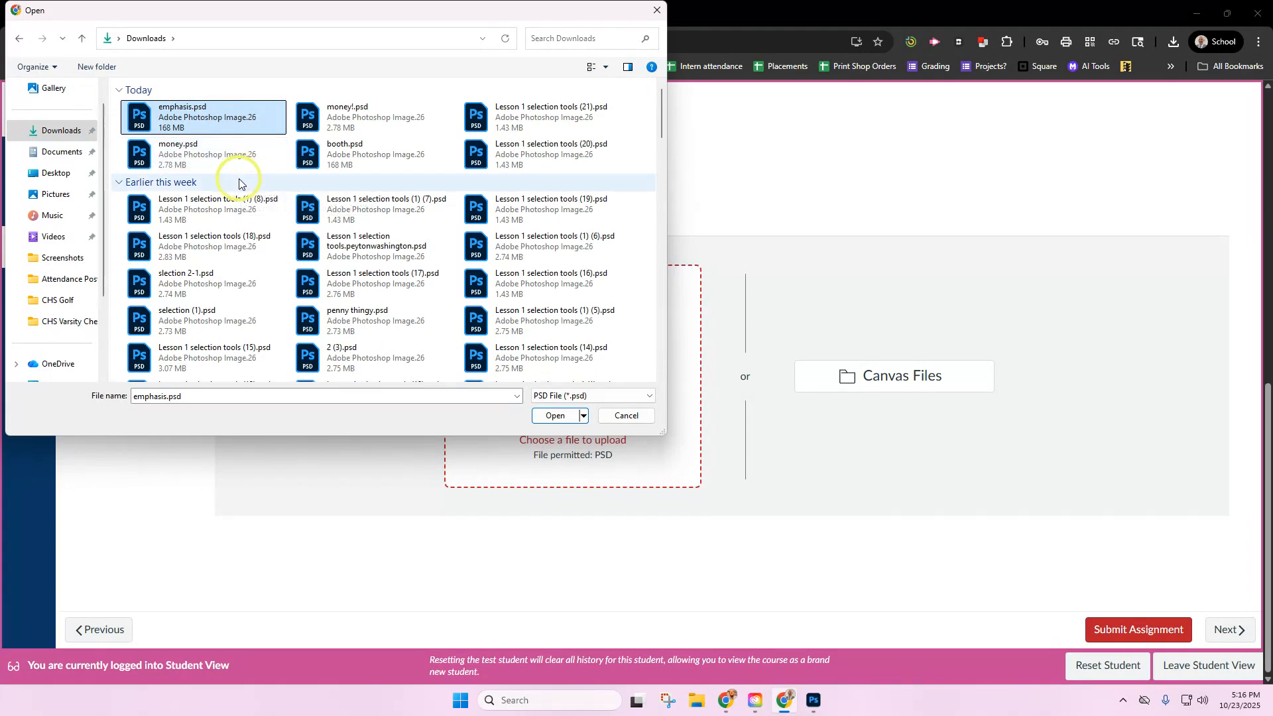
{"action": "left_click", "coordinate": [550, 416]}
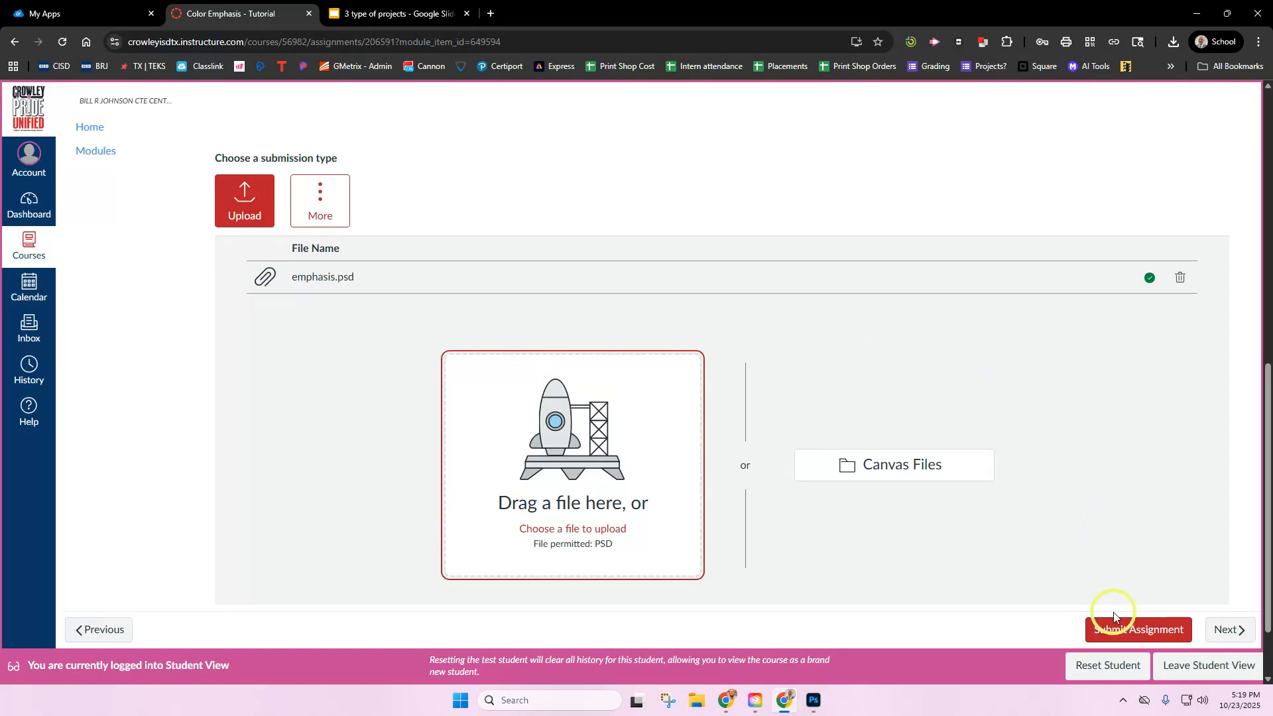
{"action": "left_click", "coordinate": [1115, 631]}
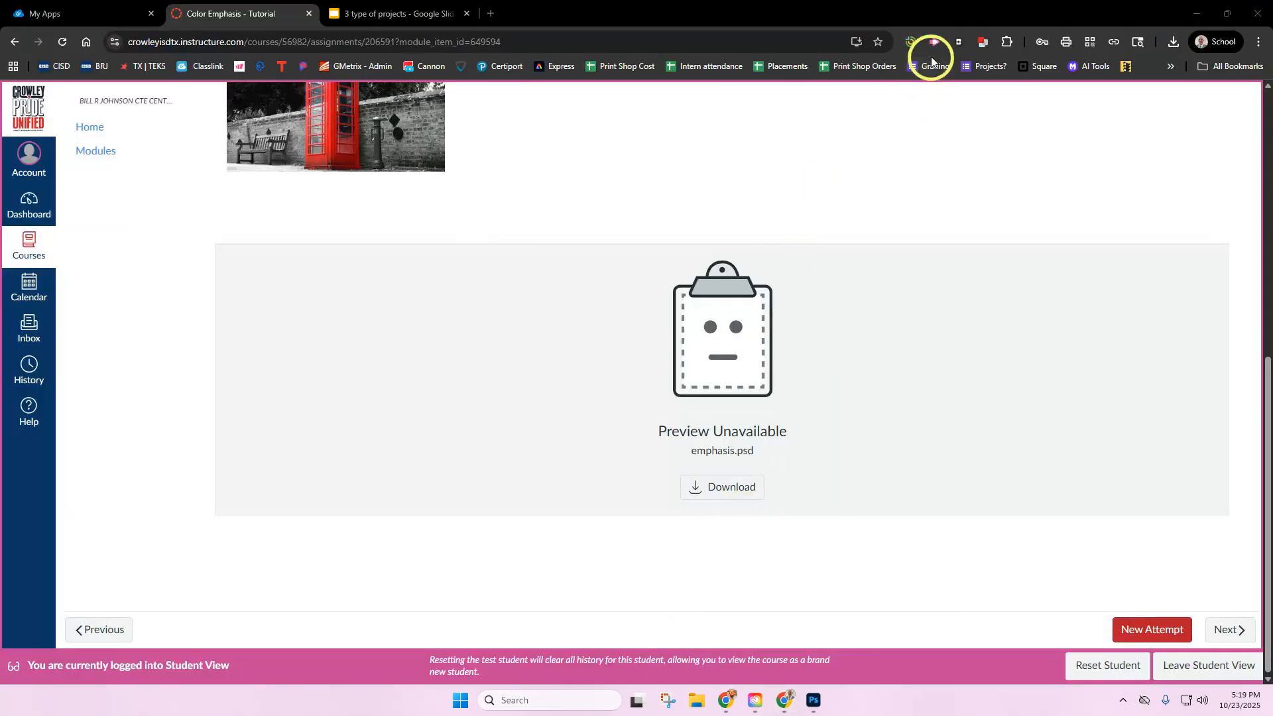
{"action": "left_click", "coordinate": [932, 44]}
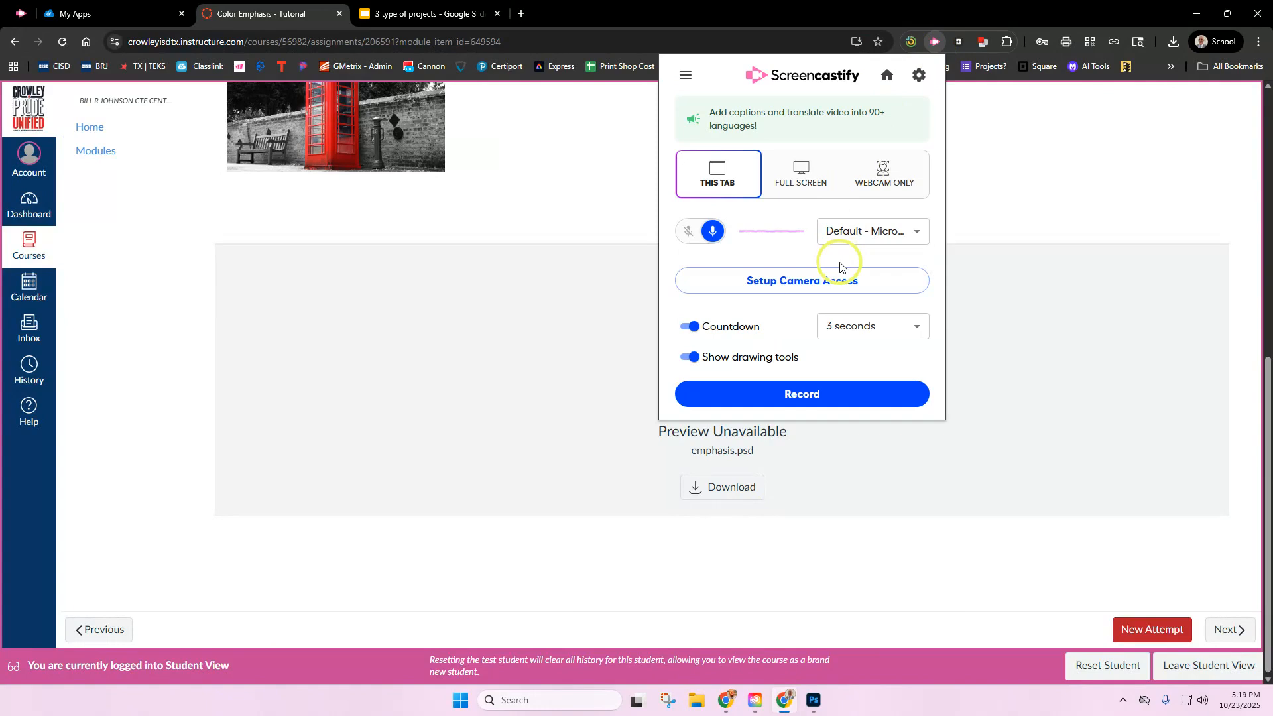
{"action": "left_click", "coordinate": [980, 252]}
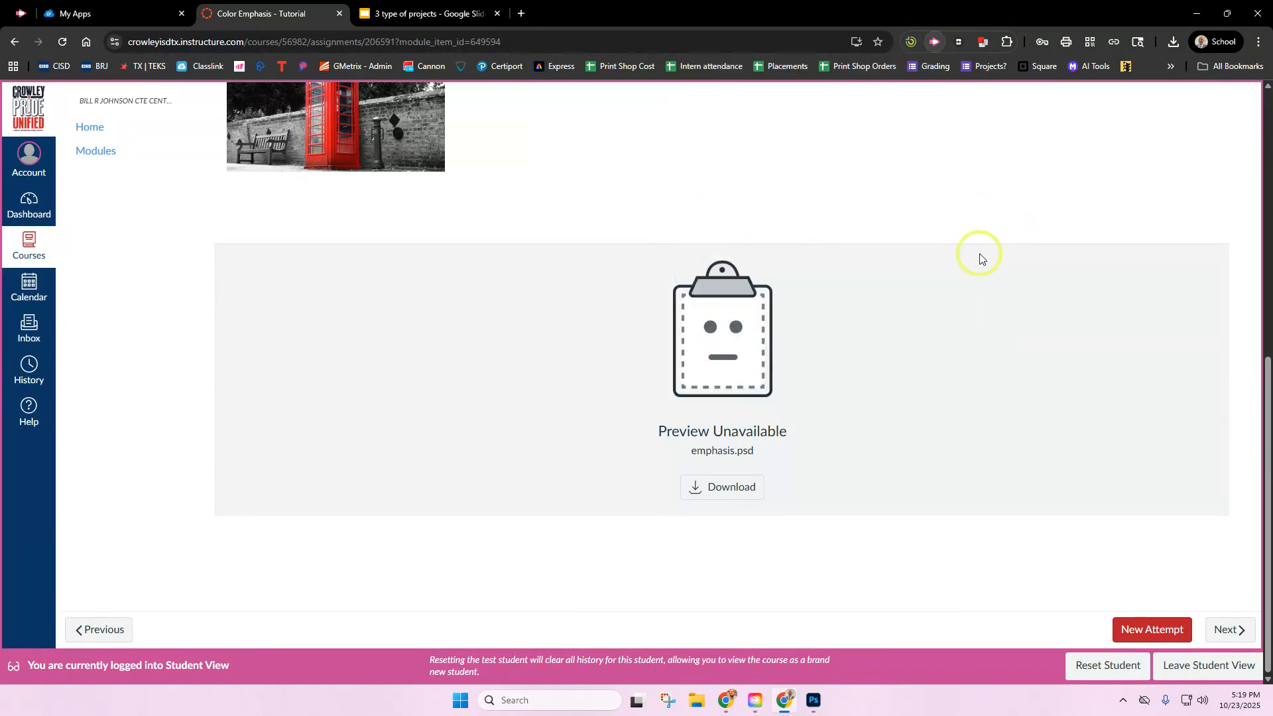
{"action": "mouse_move", "coordinate": [728, 704]}
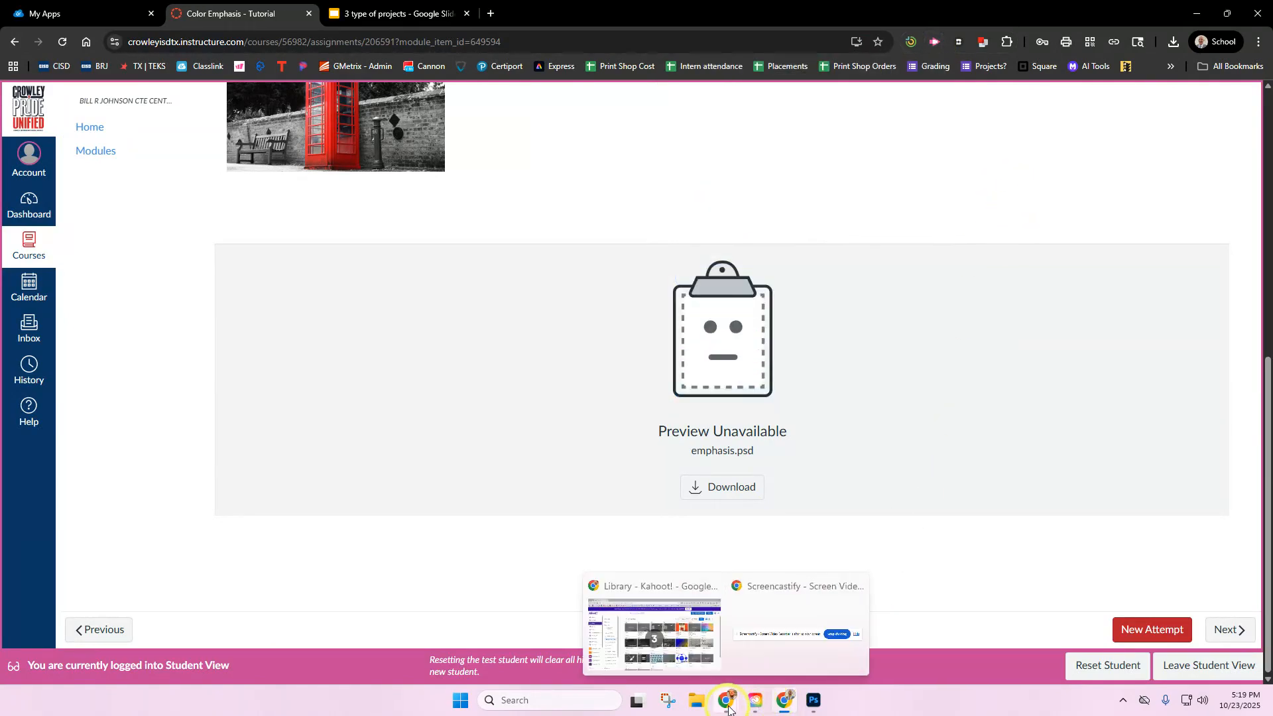
{"action": "mouse_move", "coordinate": [667, 647]}
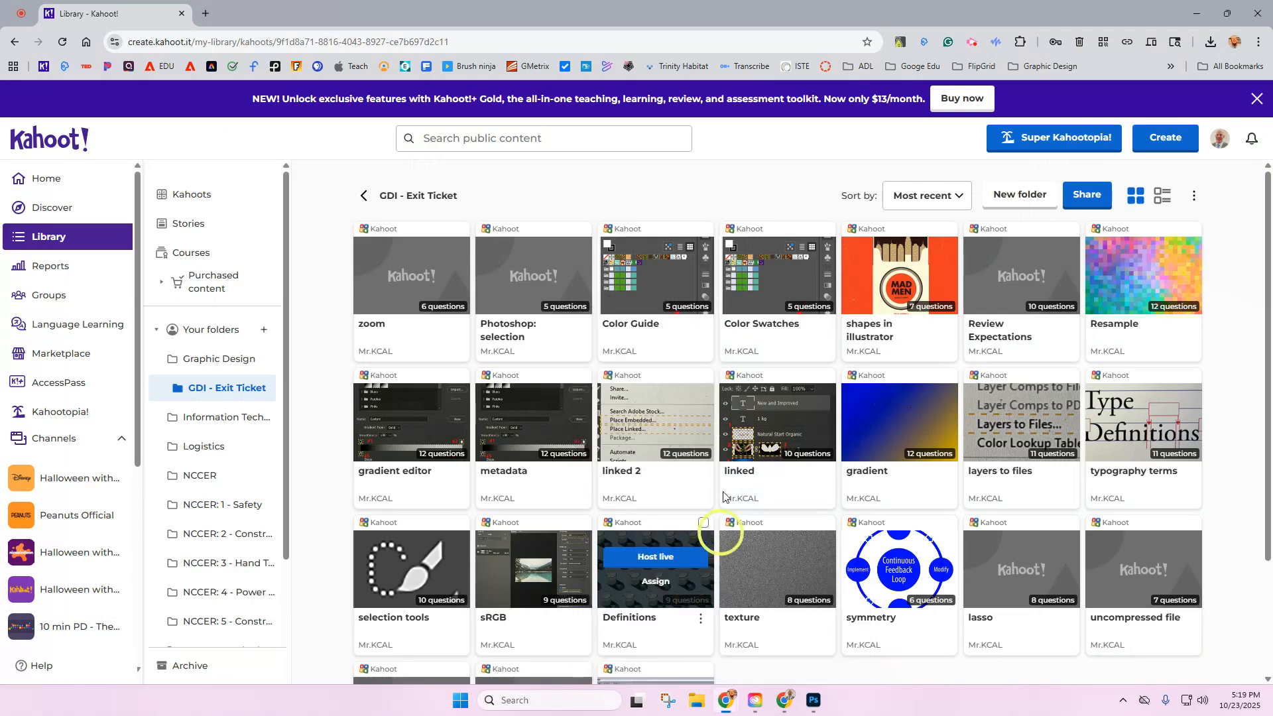
{"action": "left_click", "coordinate": [973, 44]}
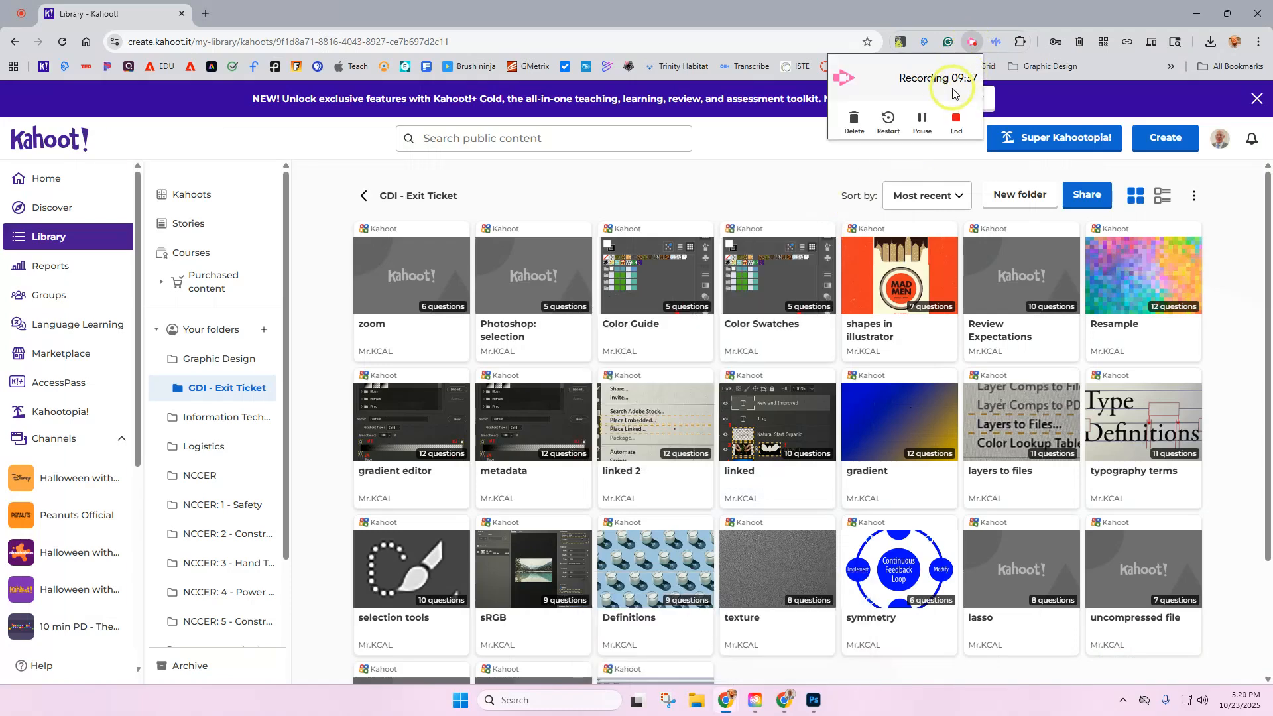